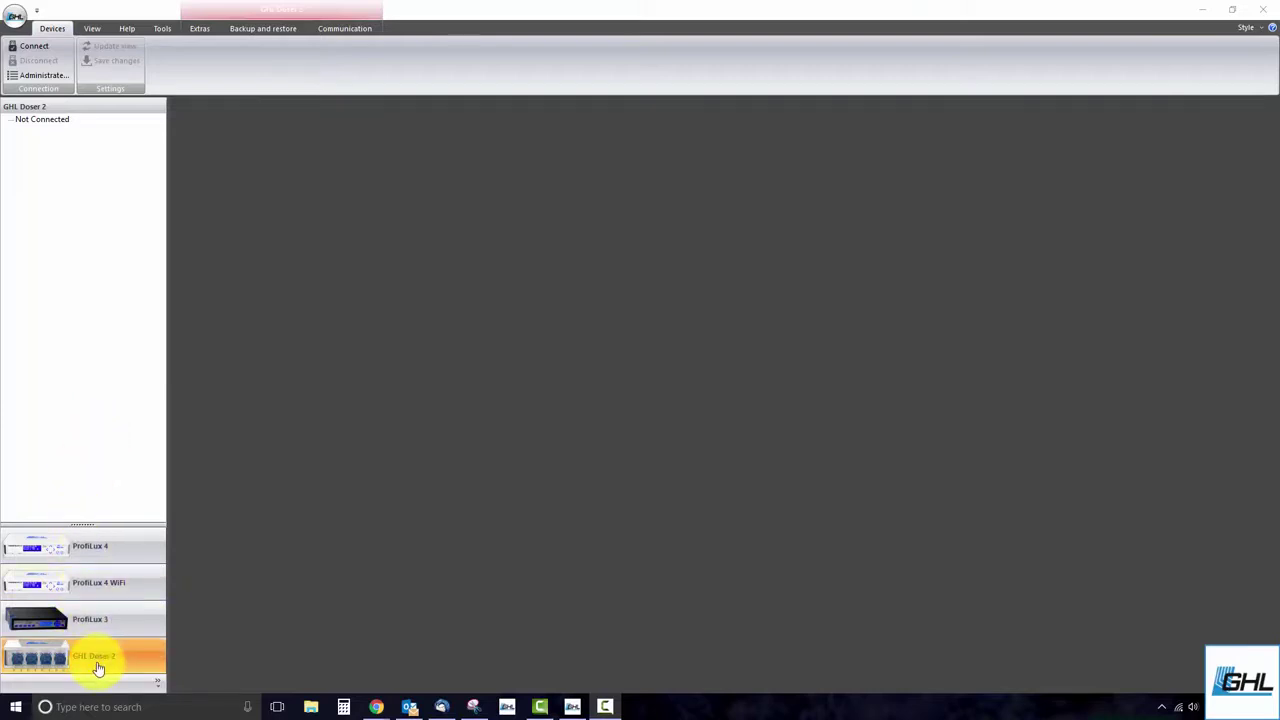
# - Connect to the GHL Doser 2, open System > WiFi/LAN settings and switch to Client mode
pyautogui.click(42, 48)
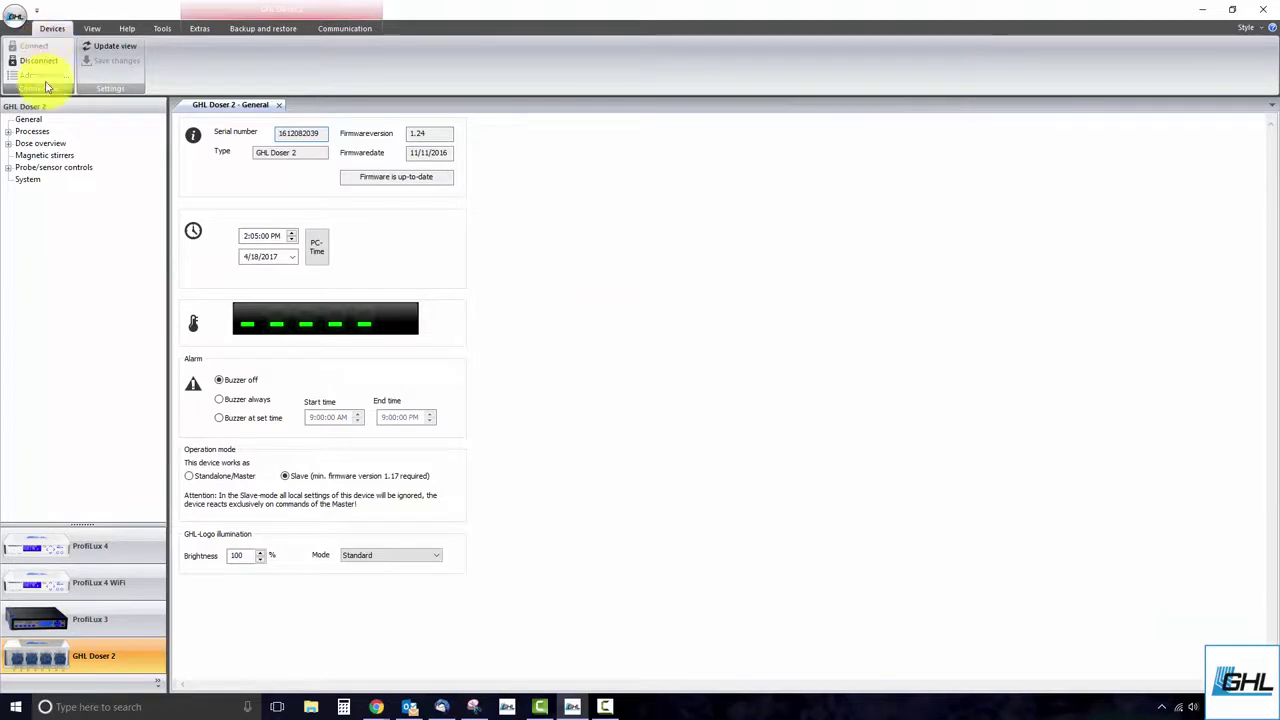
pyautogui.click(34, 182)
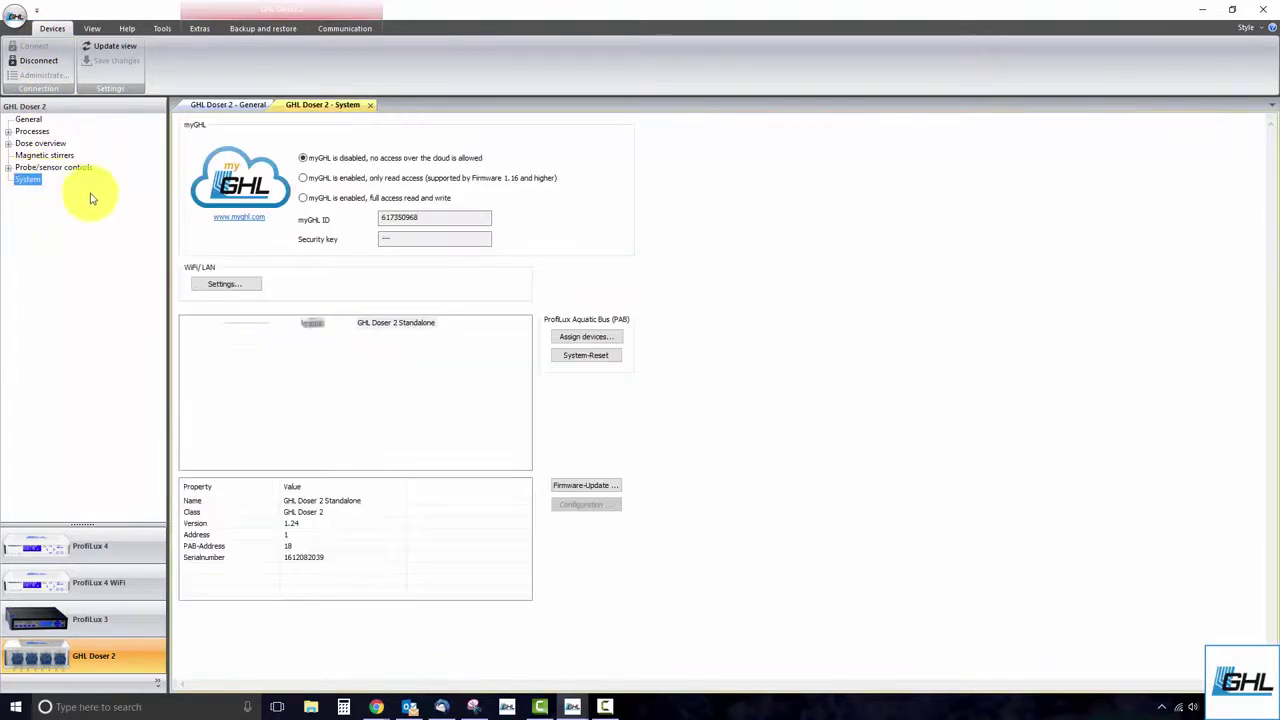
pyautogui.click(220, 285)
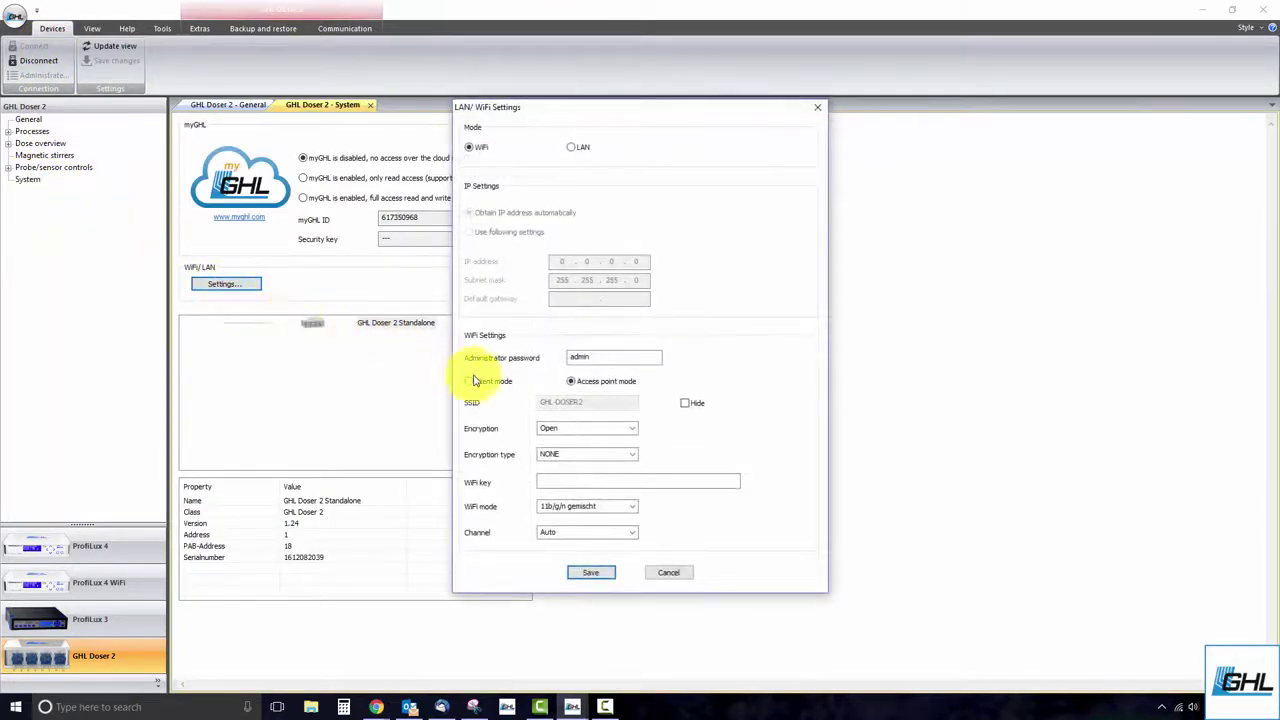
pyautogui.click(476, 384)
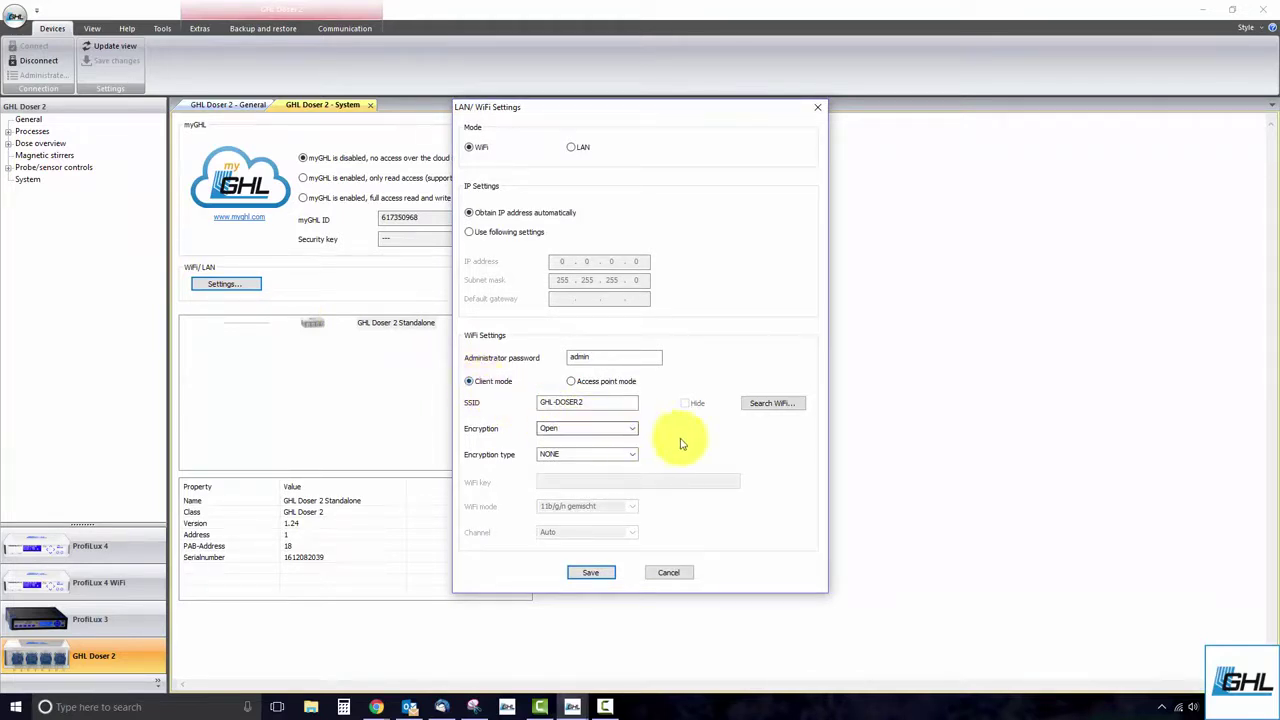
pyautogui.click(760, 405)
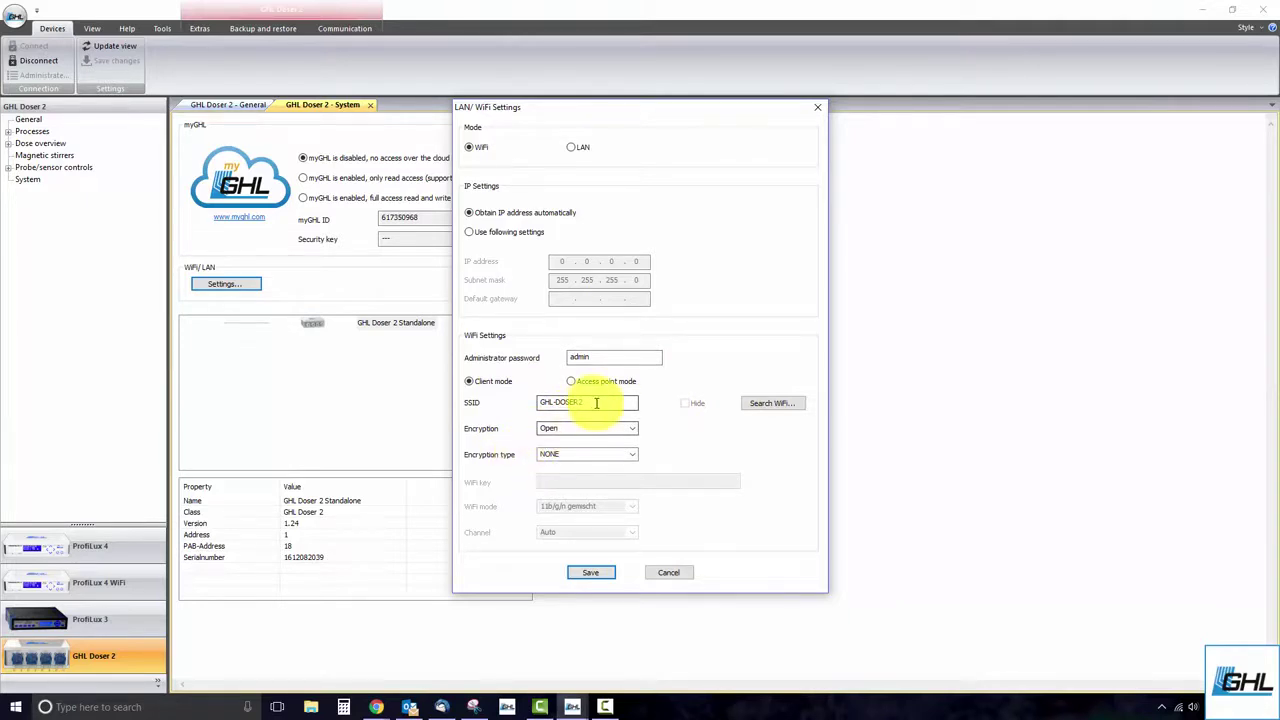
# - Change the SSID to GHL with WPA2PSK encryption and AES encryption type
pyautogui.moveTo(594, 401); pyautogui.dragTo(554, 405)
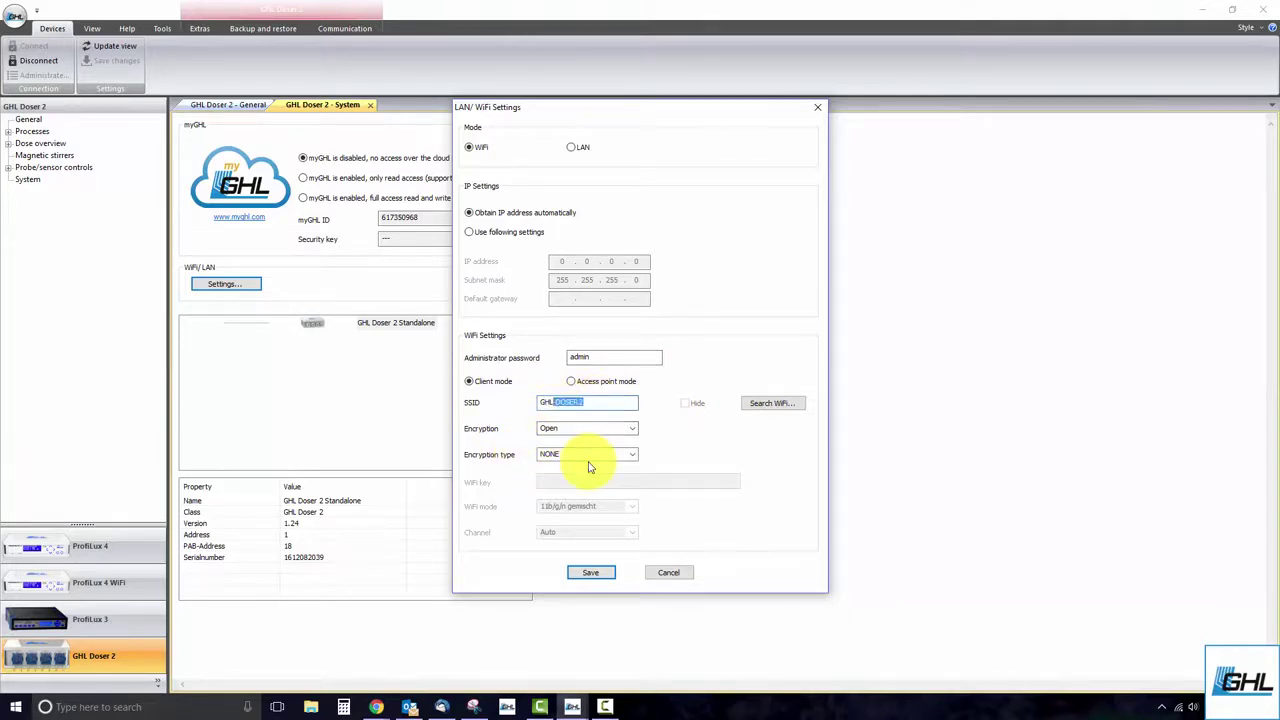
pyautogui.press('BackSpace')
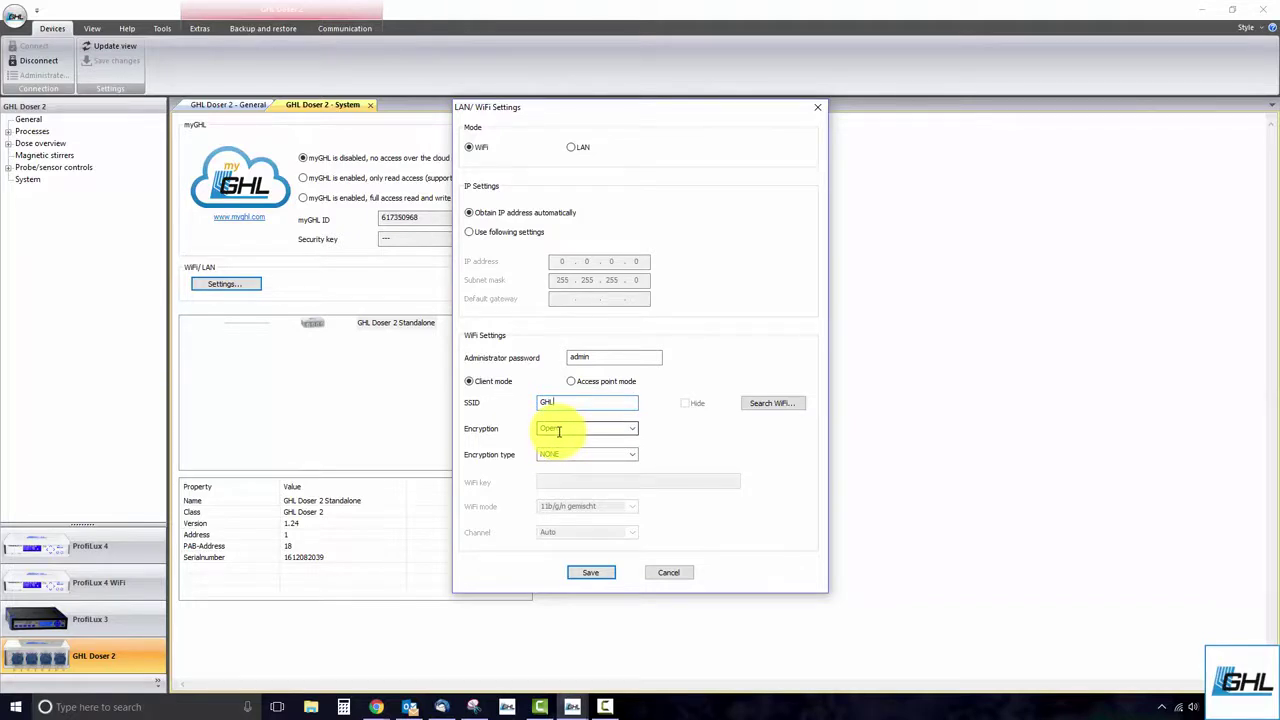
pyautogui.click(606, 430)
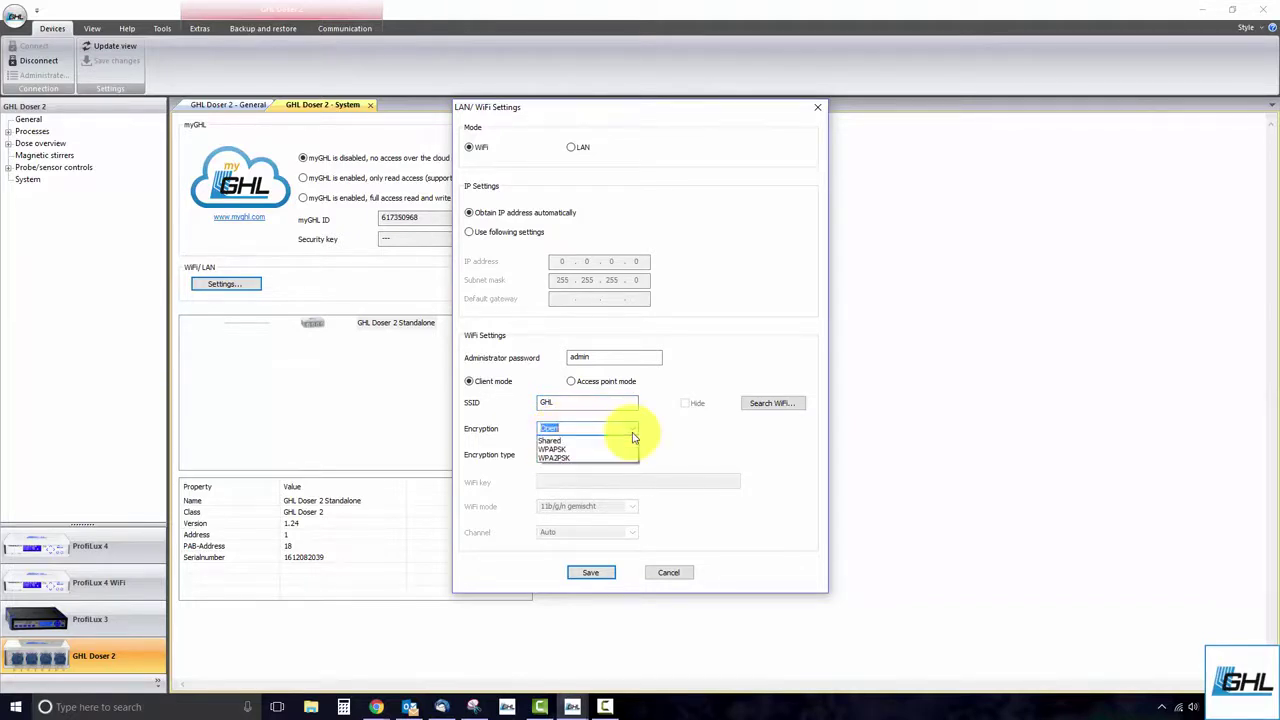
pyautogui.click(603, 465)
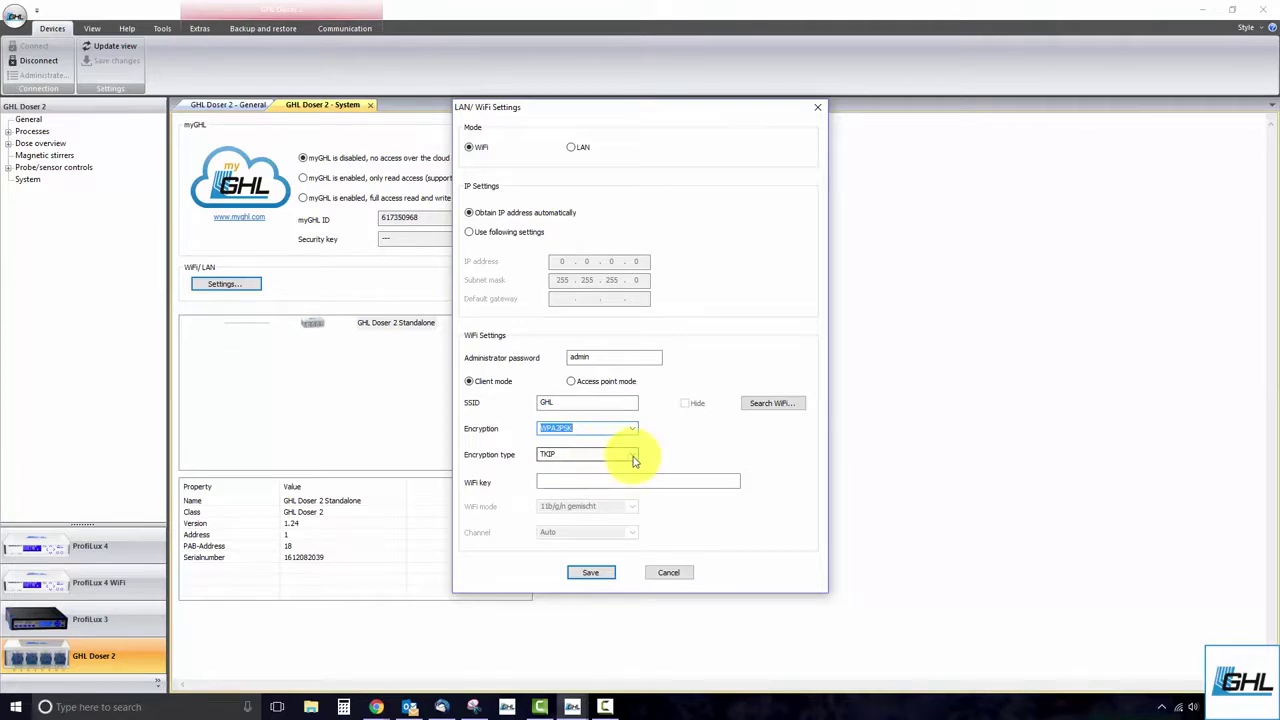
pyautogui.click(630, 456)
pyautogui.click(608, 475)
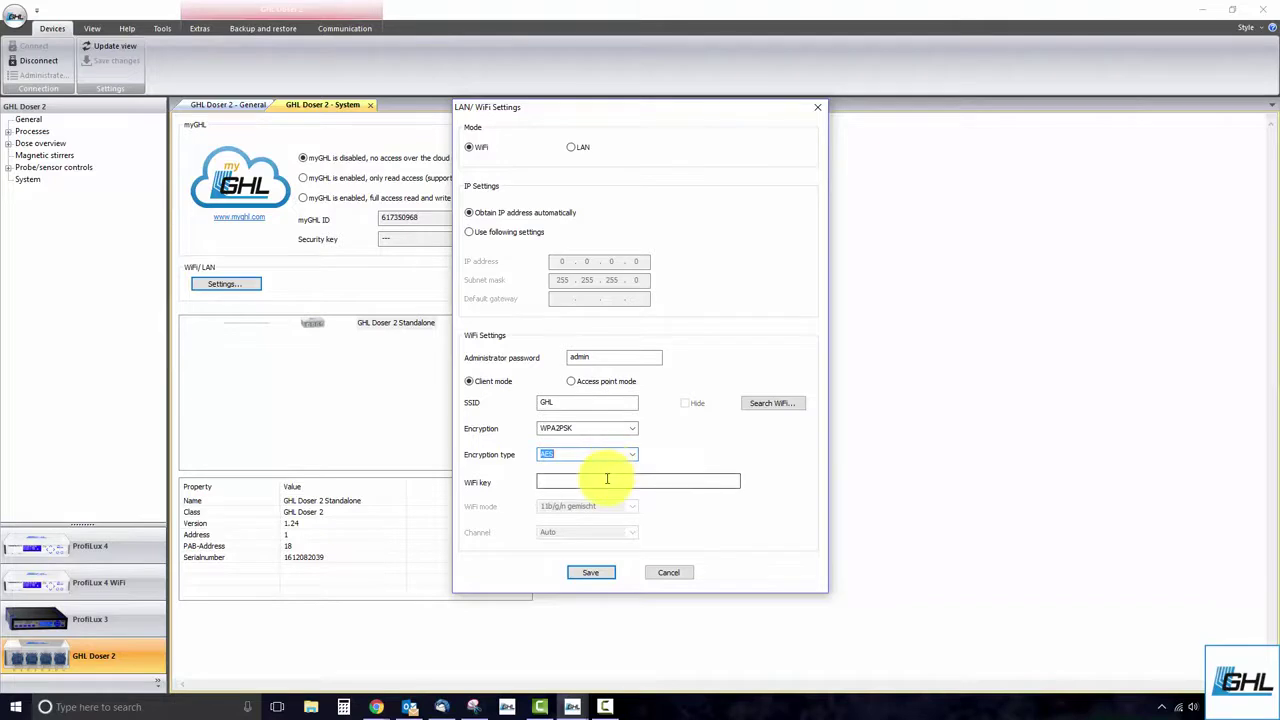
# - Enter the WiFi network key and search for available wireless networks
pyautogui.click(606, 479)
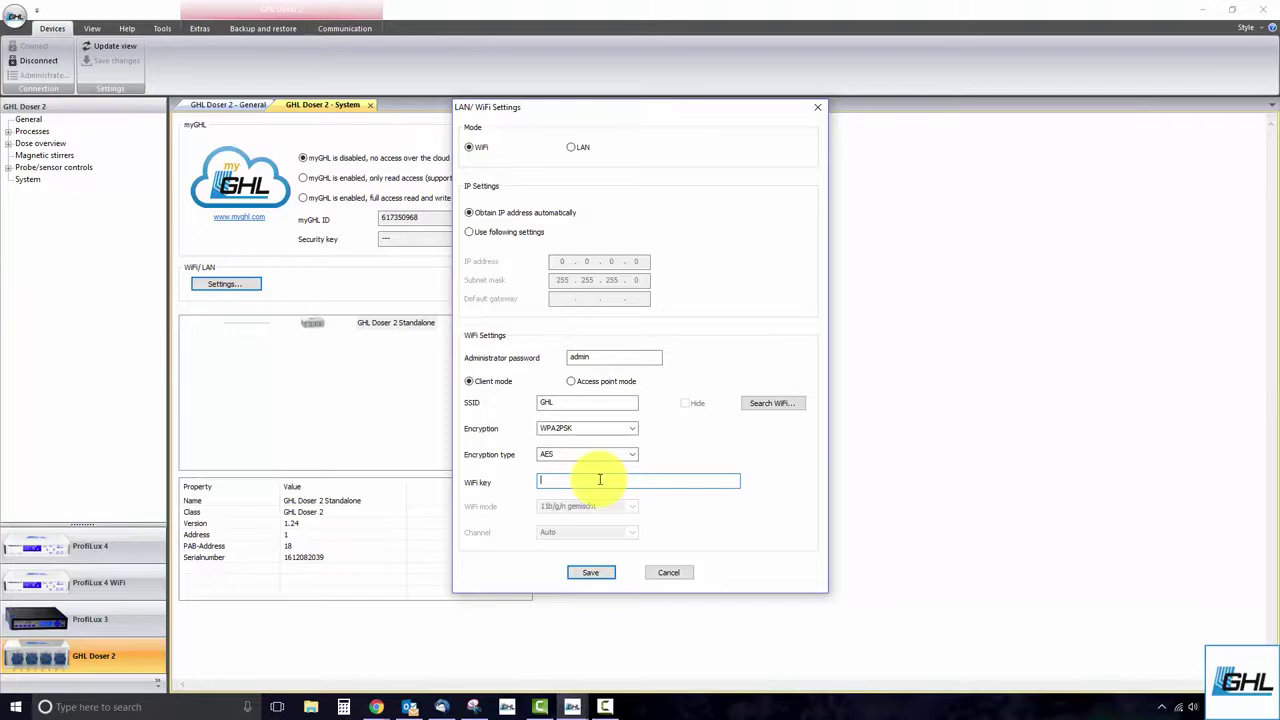
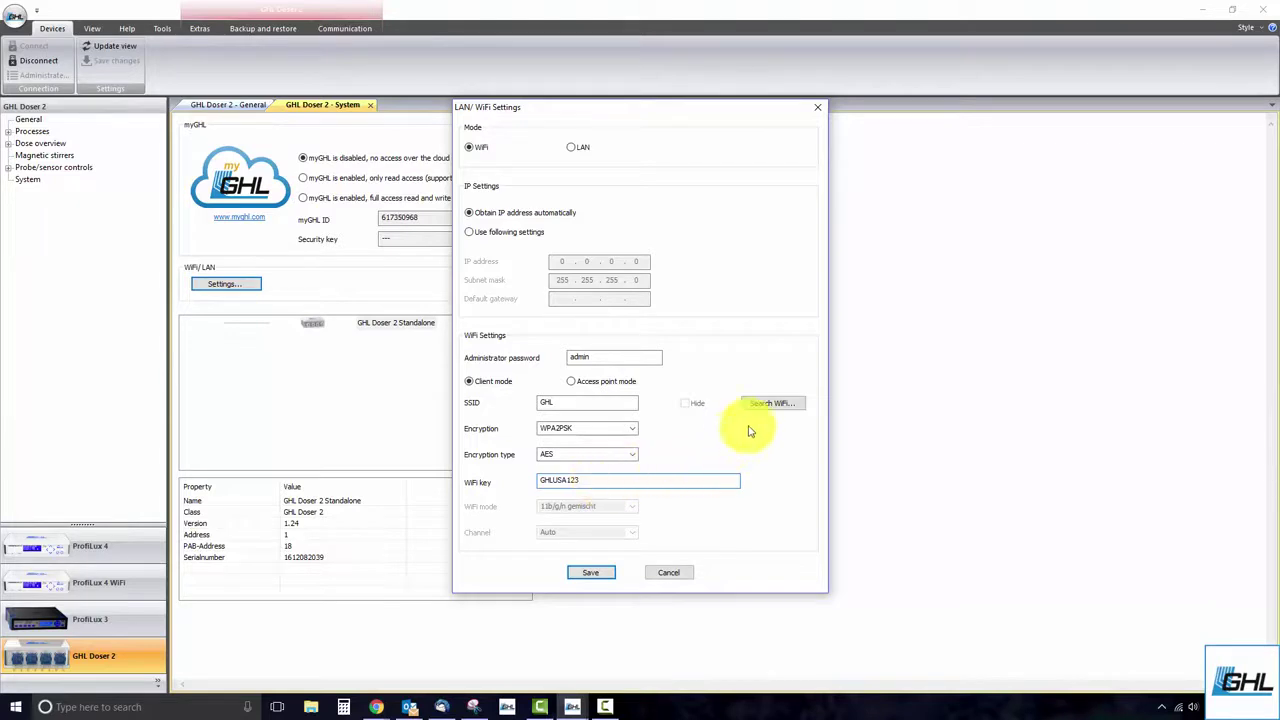
pyautogui.click(772, 404)
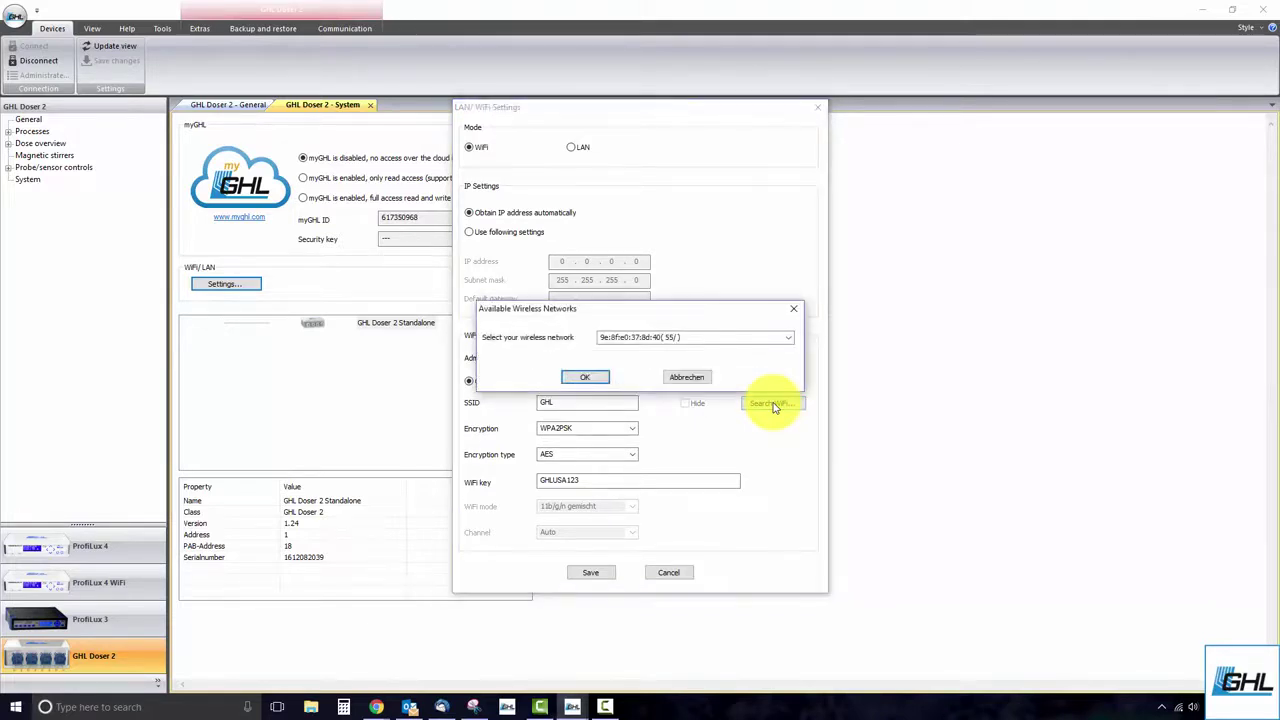
# - Pick the GHL (WPA2PSK/AES) network from the scan results and confirm it
pyautogui.click(788, 338)
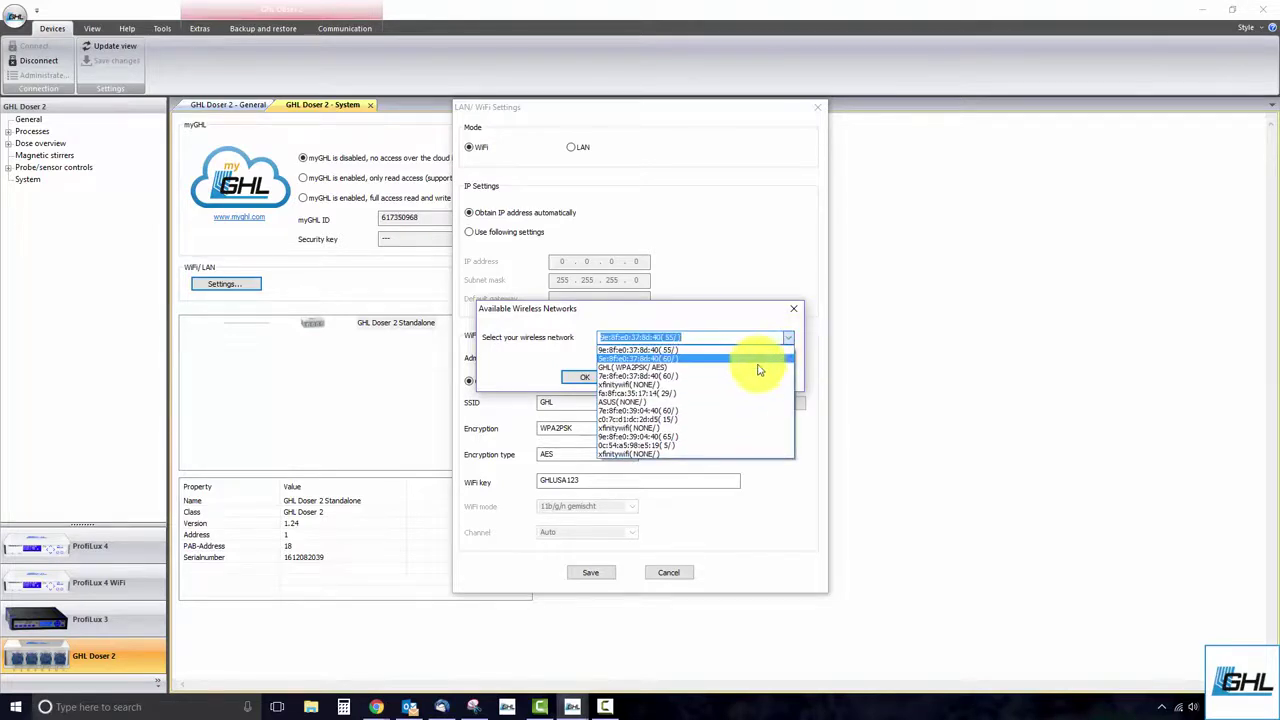
pyautogui.click(651, 378)
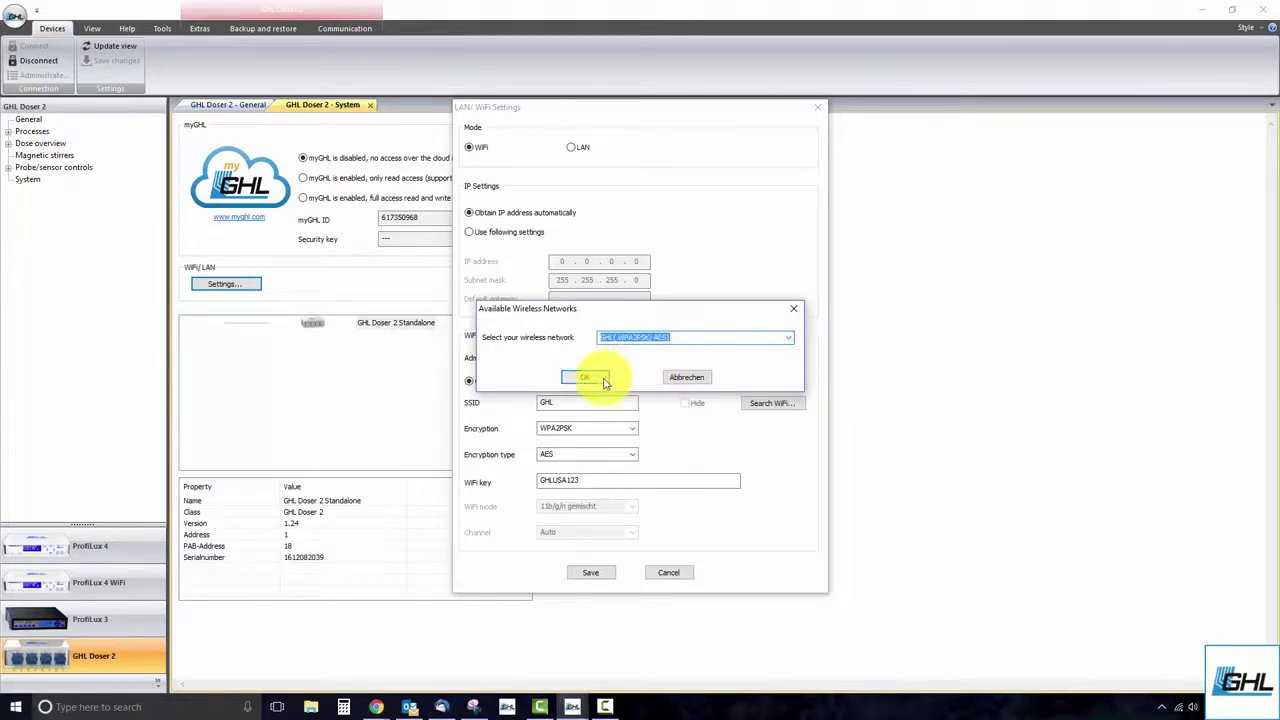
pyautogui.click(598, 378)
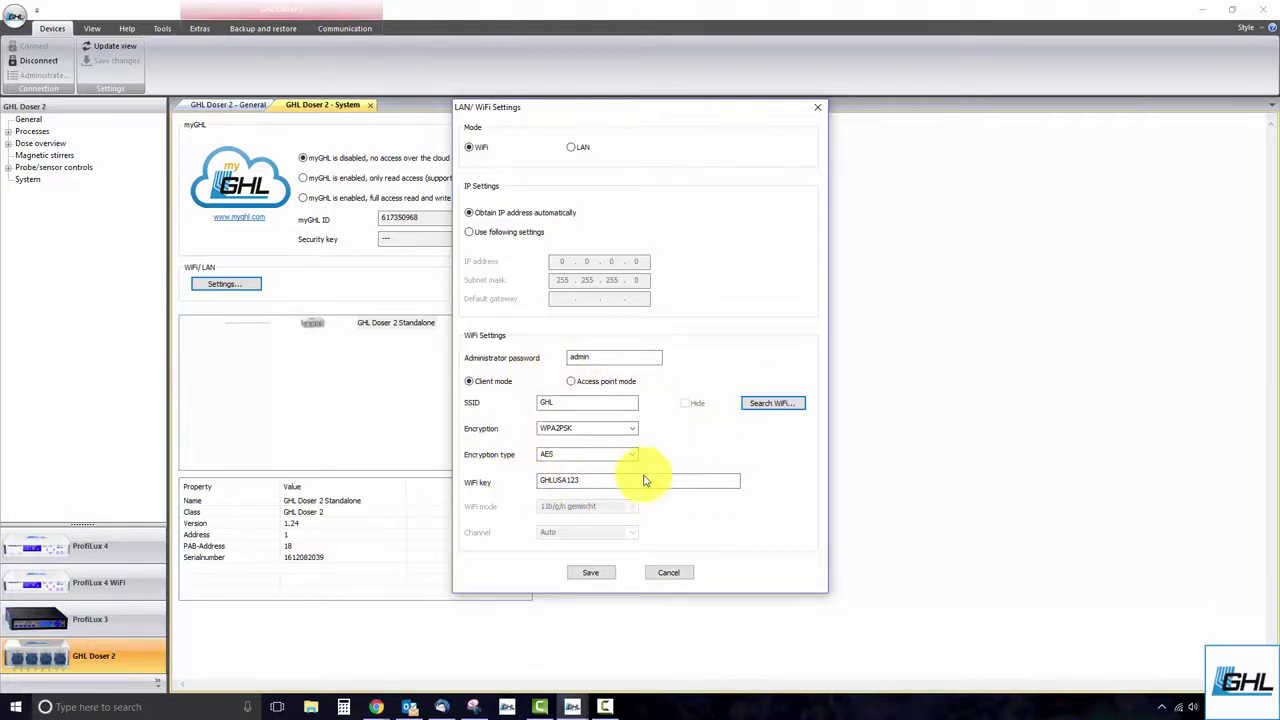
# - Check the entered WiFi key and switch to manually set IP settings
pyautogui.moveTo(608, 486); pyautogui.dragTo(530, 490)
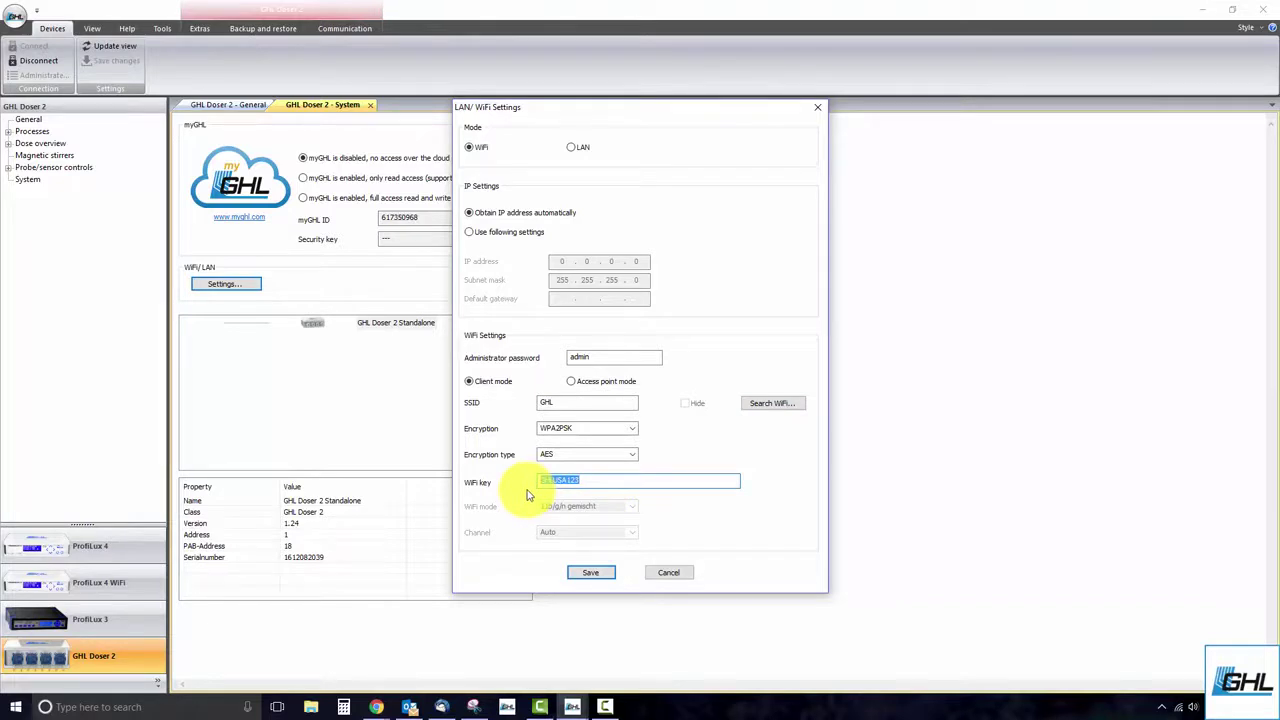
pyautogui.click(661, 479)
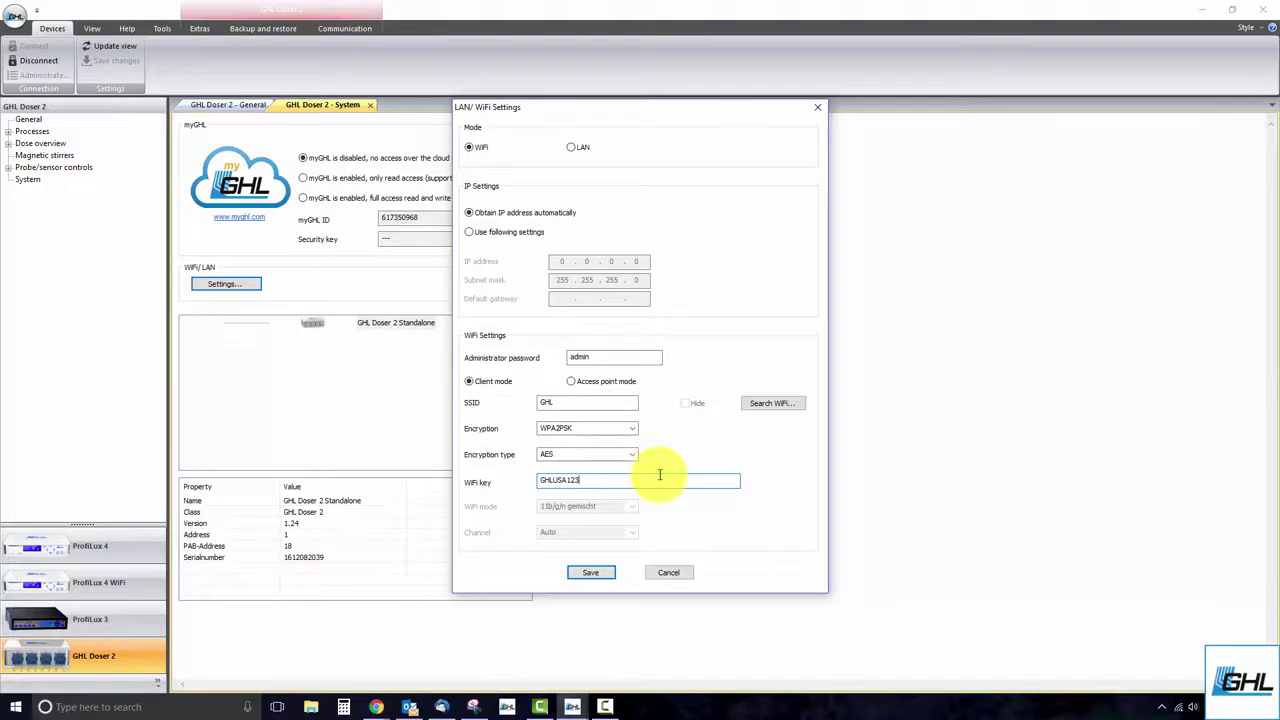
pyautogui.click(528, 234)
pyautogui.click(528, 236)
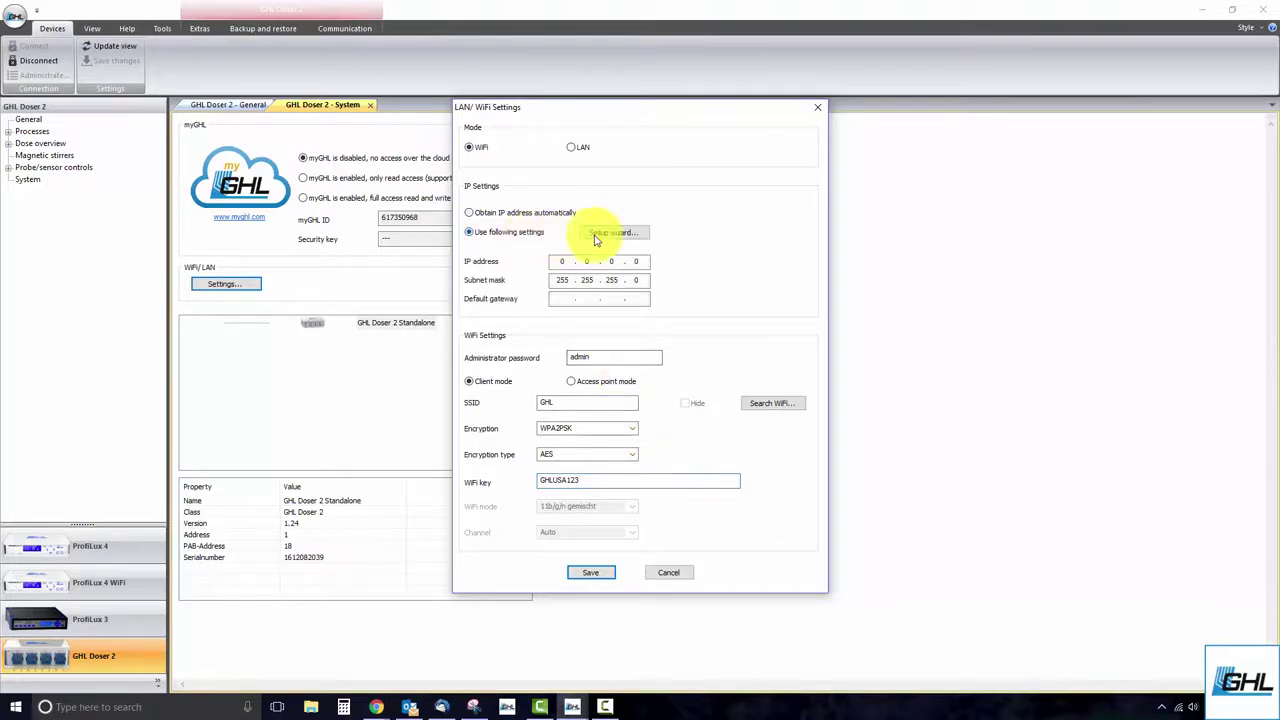
# - In the static IP wizard, keep router 10.0.0.1 and enter 150 as the address's last octet
pyautogui.click(612, 233)
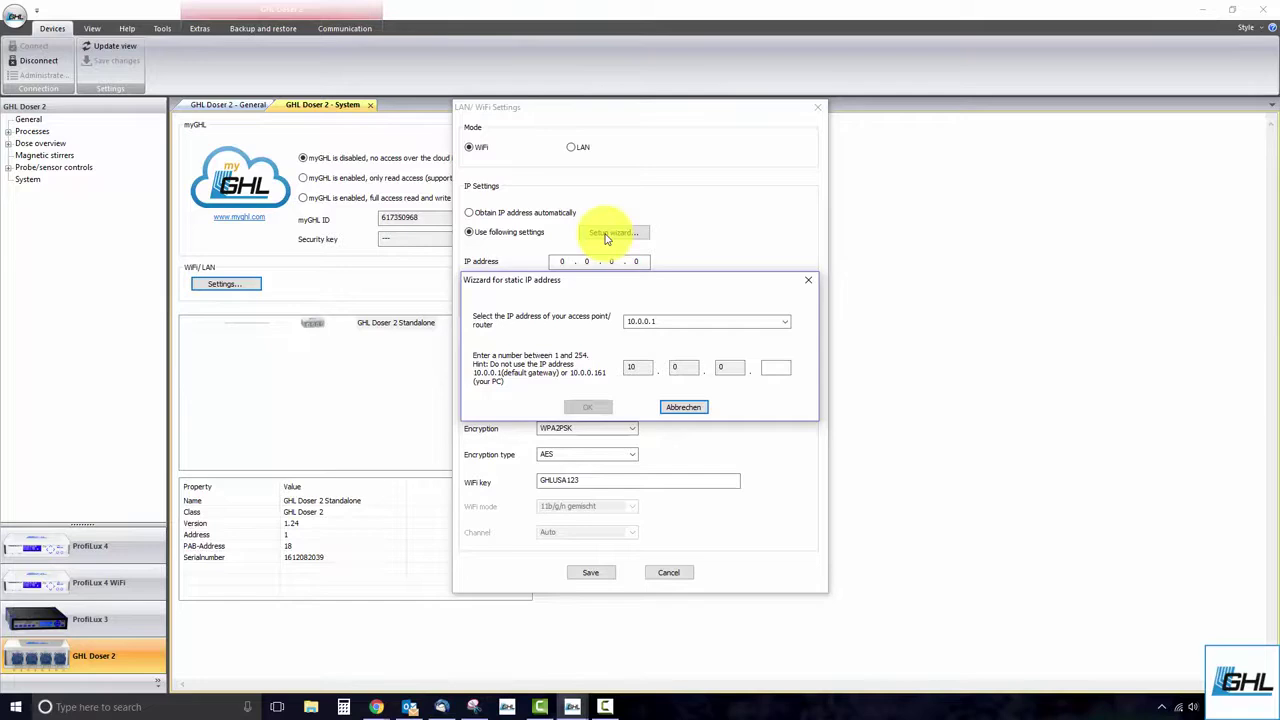
pyautogui.click(772, 366)
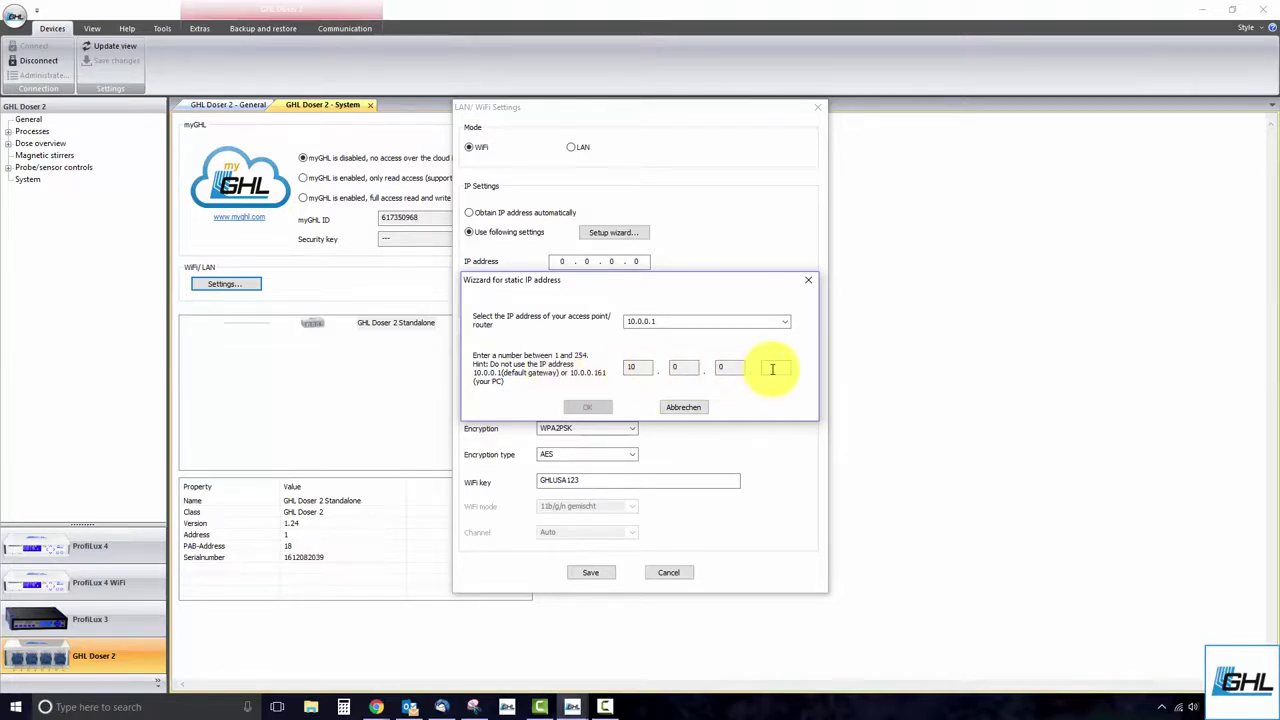
pyautogui.write('0')
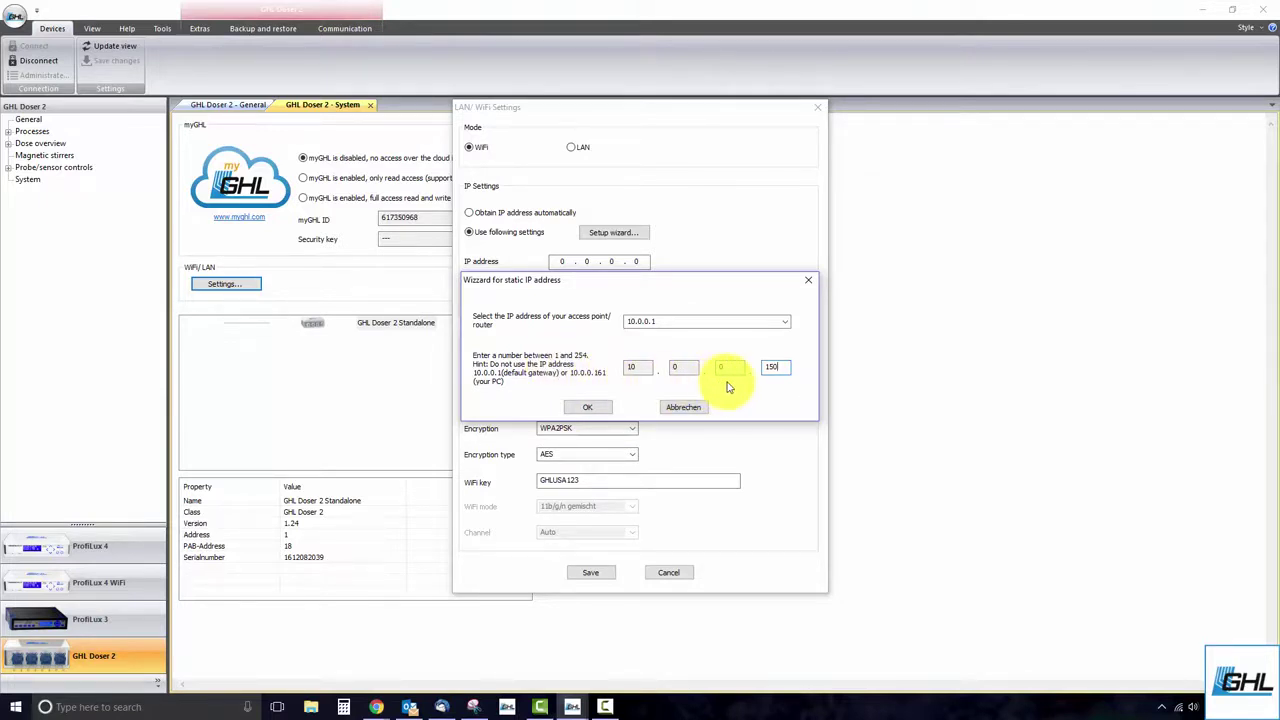
pyautogui.doubleClick(778, 369)
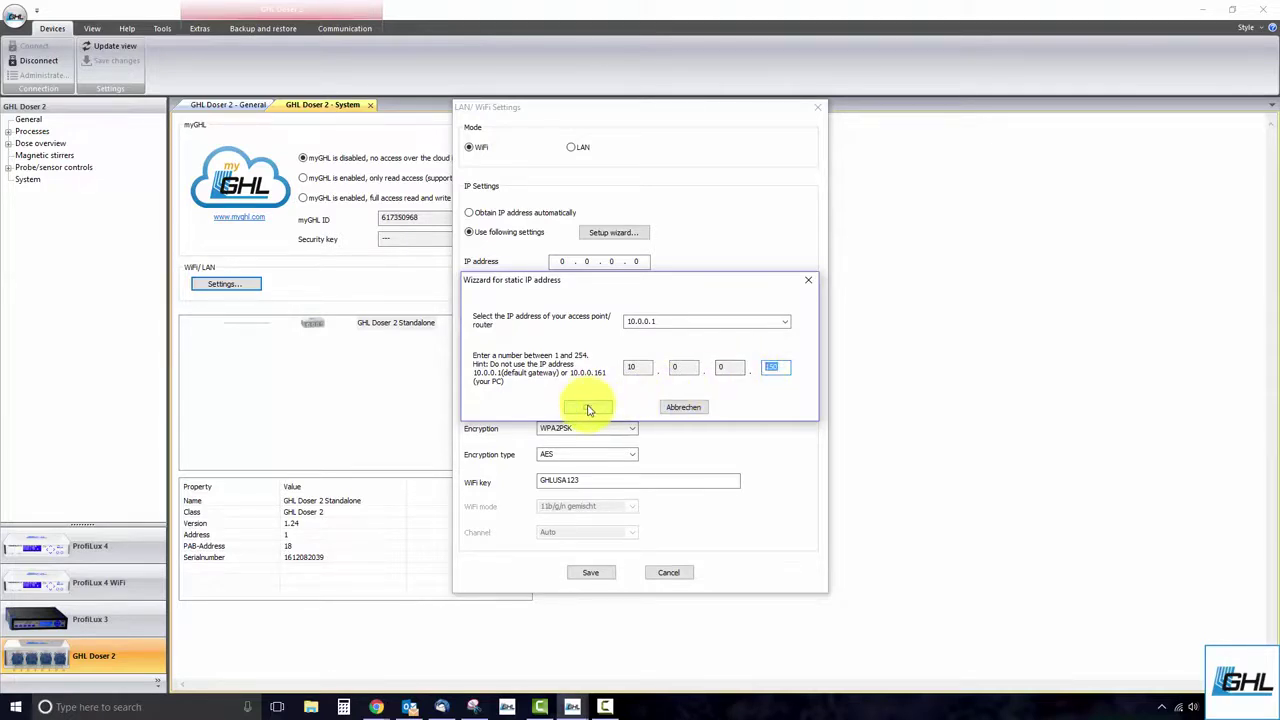
# - Apply the static address 10.0.0.150 and launch Command Prompt from Windows search
pyautogui.click(587, 407)
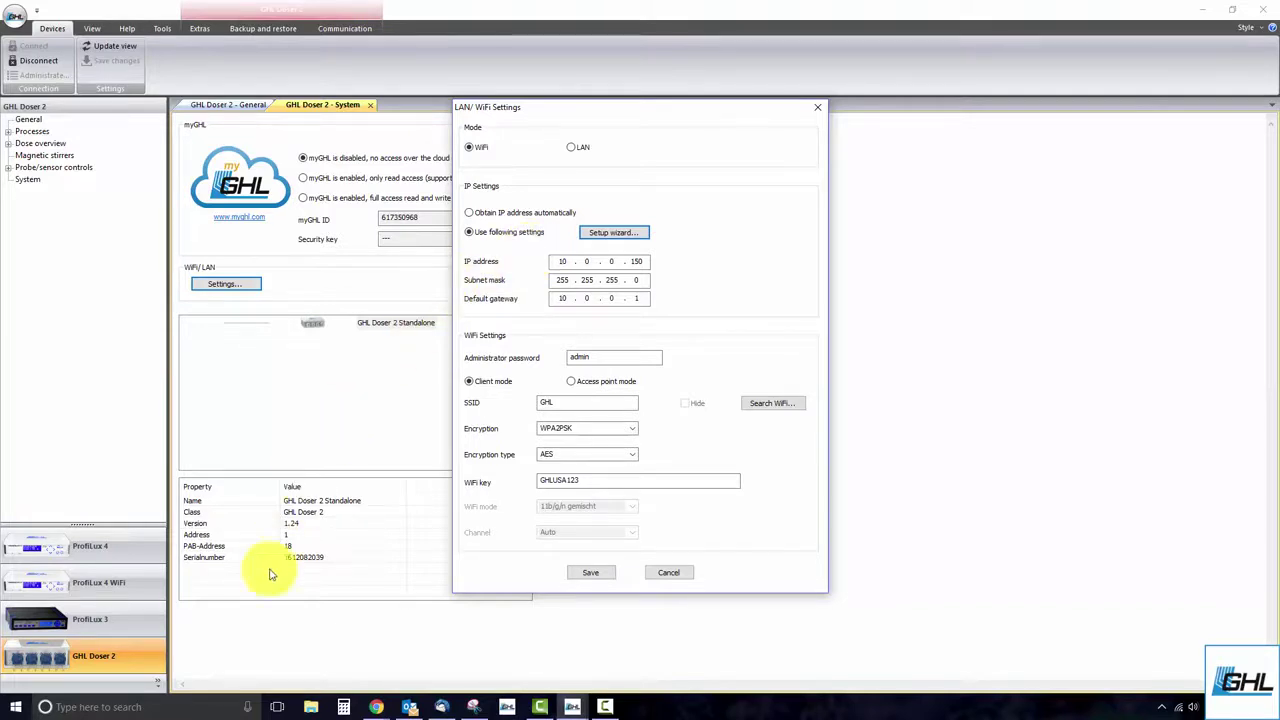
pyautogui.click(196, 706)
pyautogui.write('CMD')
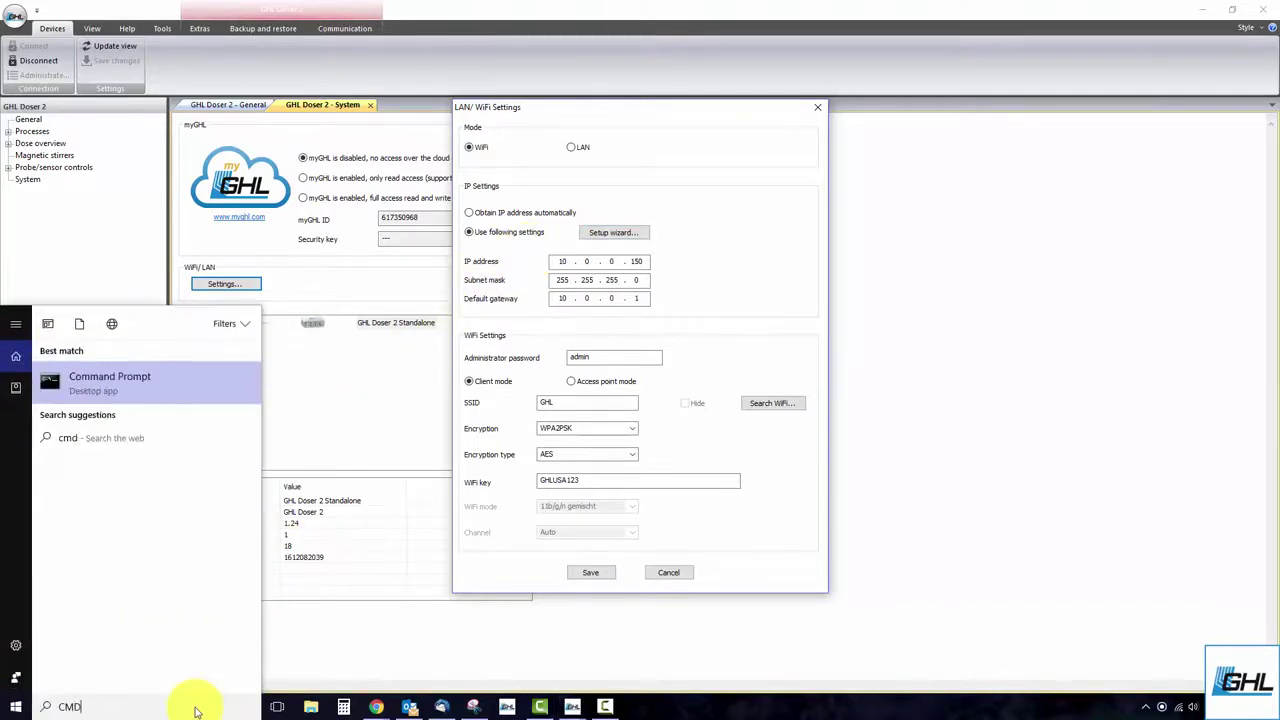
pyautogui.click(130, 386)
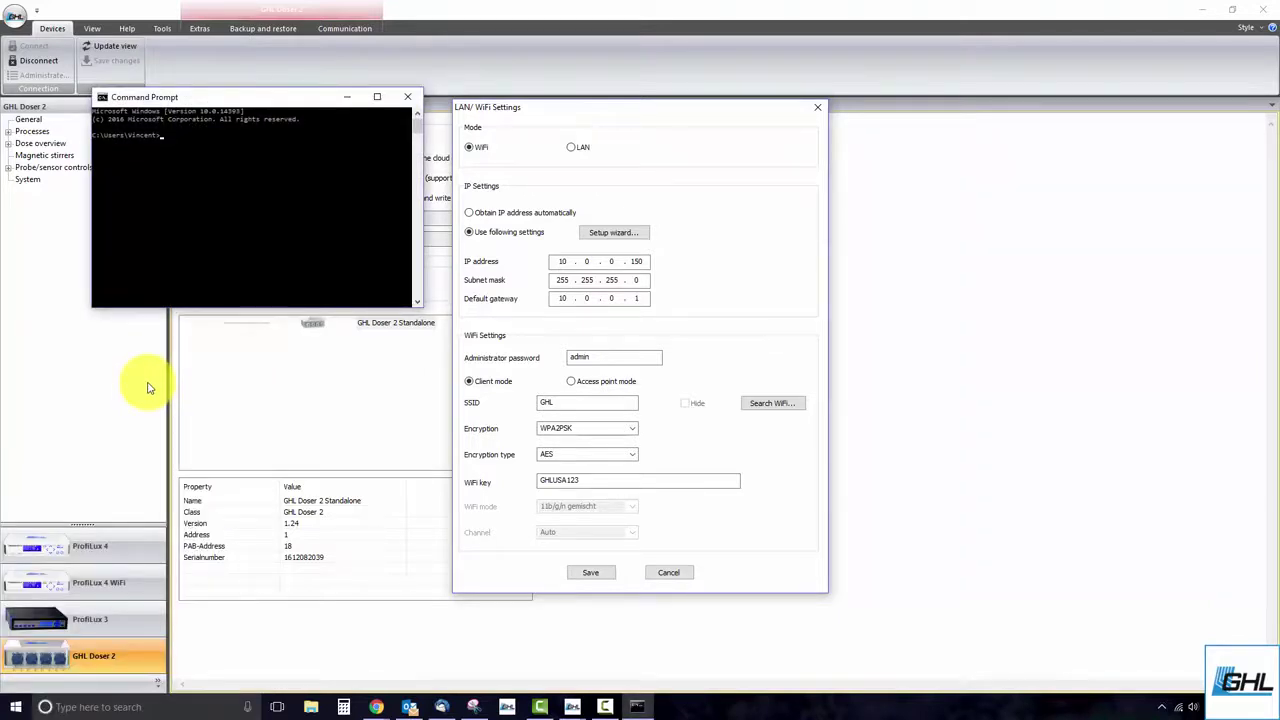
# - Run ipconfig to confirm the 10.0.0.x network, then save the doser's static WiFi settings
pyautogui.write('ipconfig')
pyautogui.press('Return')
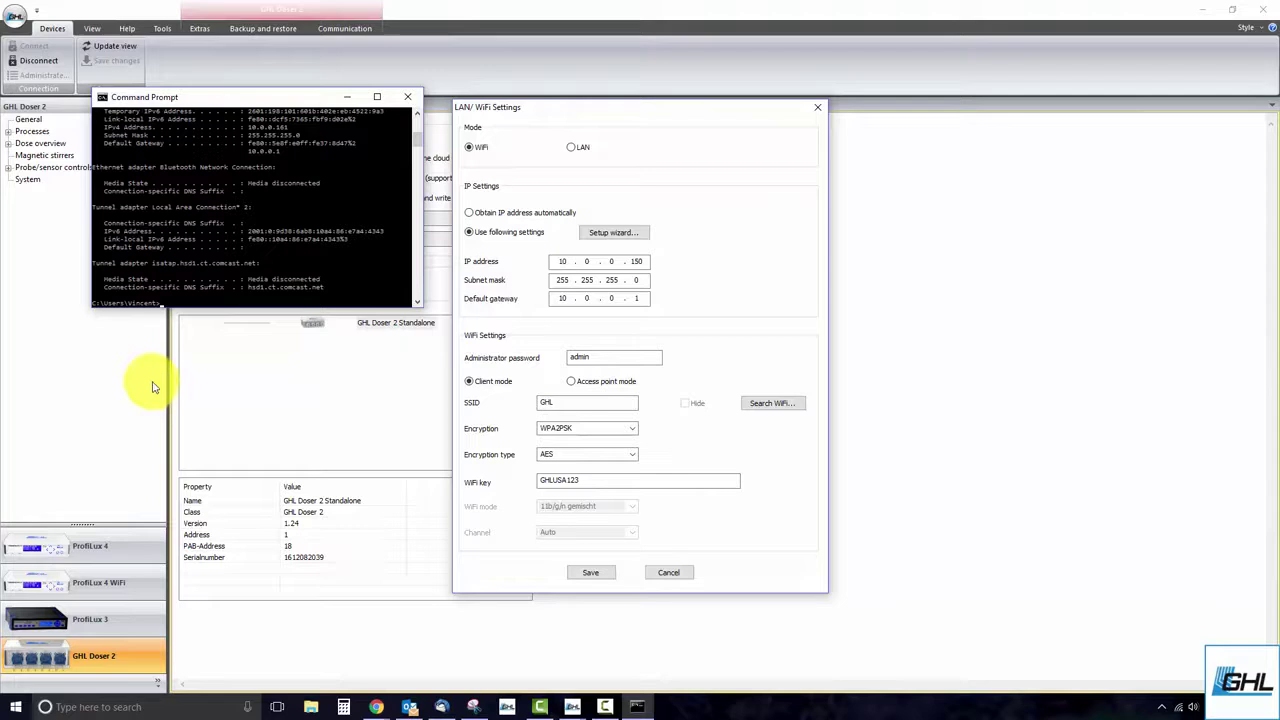
pyautogui.scroll(2, 252, 221)
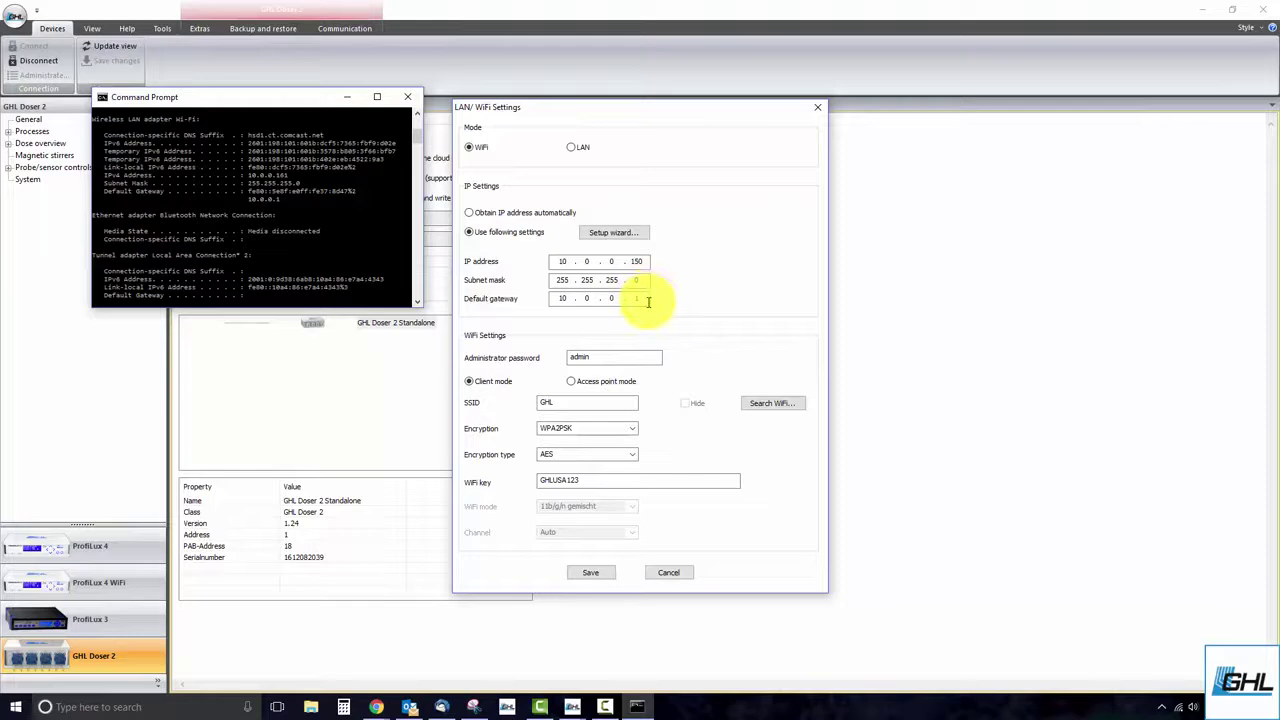
pyautogui.click(592, 572)
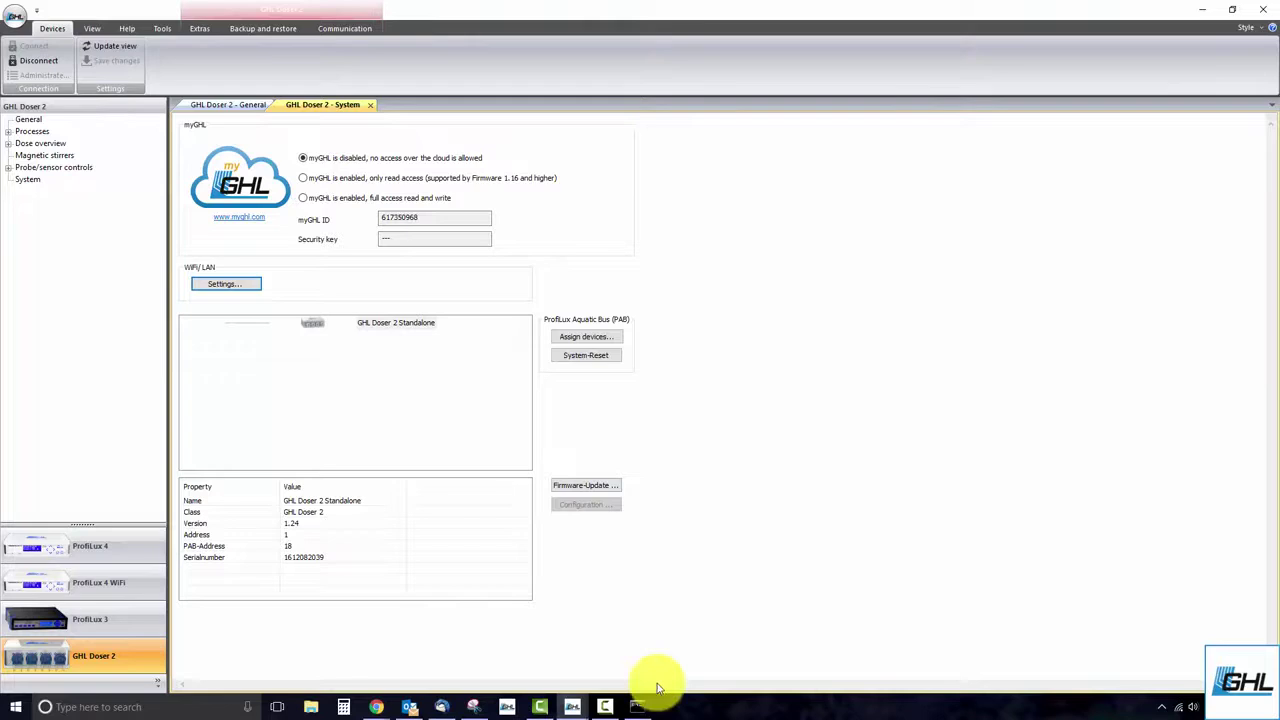
# - Ping 10.0.0.150 in Command Prompt and confirm four replies with 0% loss
pyautogui.click(640, 709)
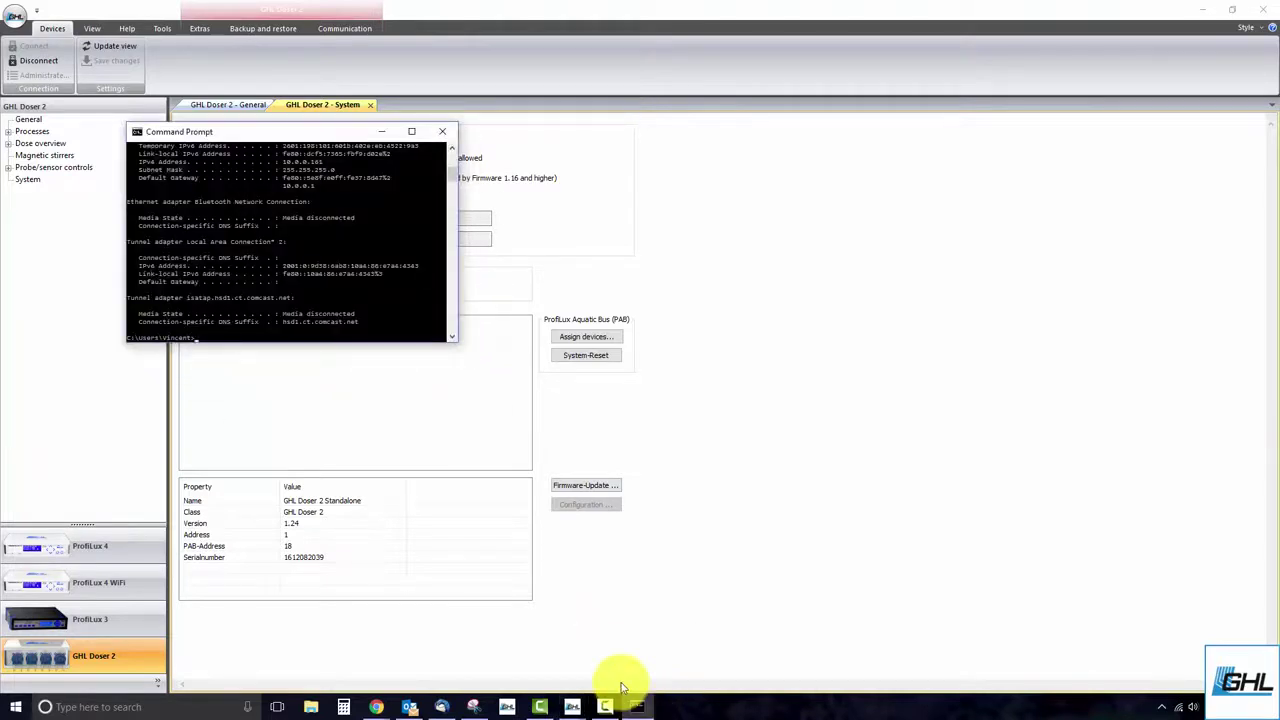
pyautogui.write('ping 10.0.0.150')
pyautogui.press('Return')
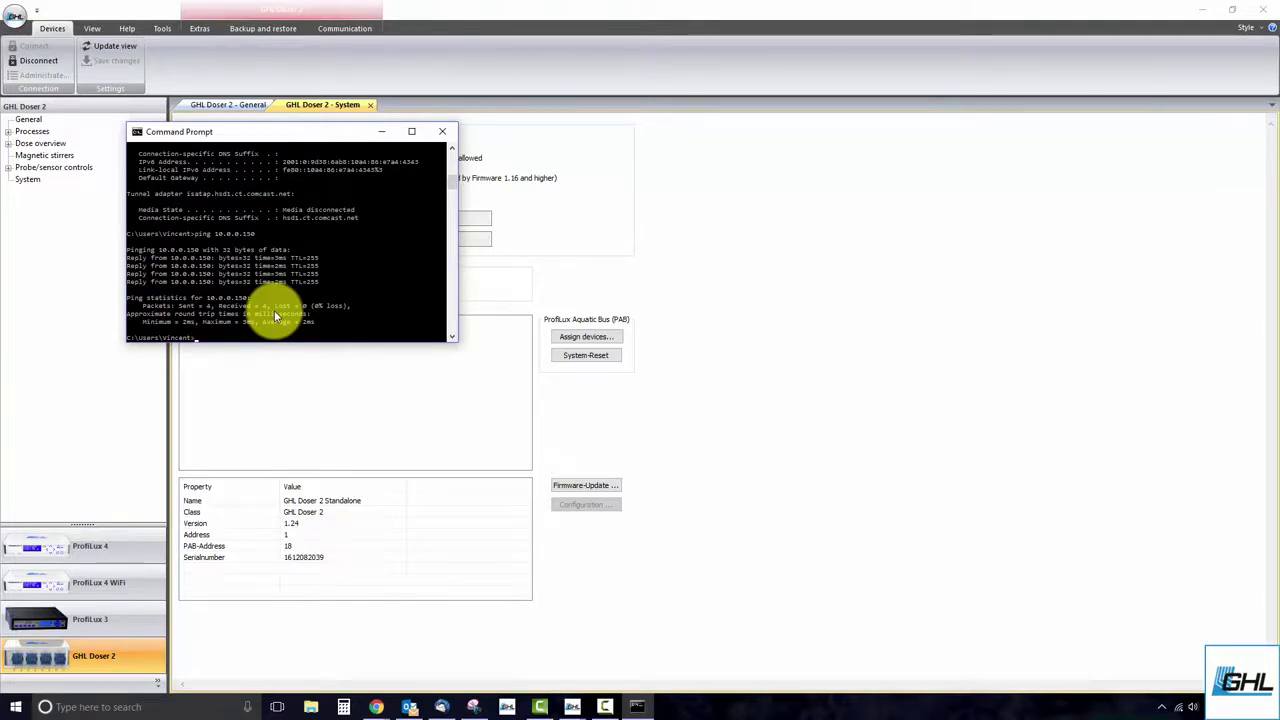
# - Back in GHL Control Center, disconnect from the Doser
pyautogui.click(278, 400)
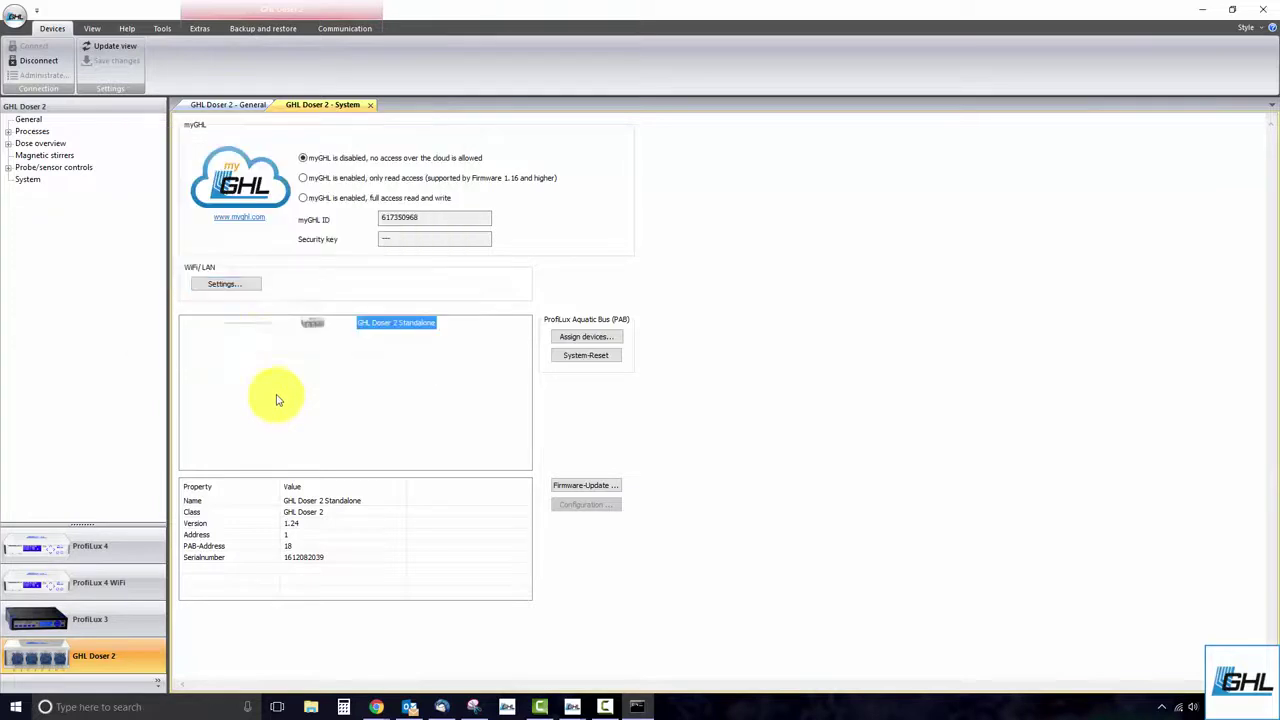
pyautogui.click(38, 62)
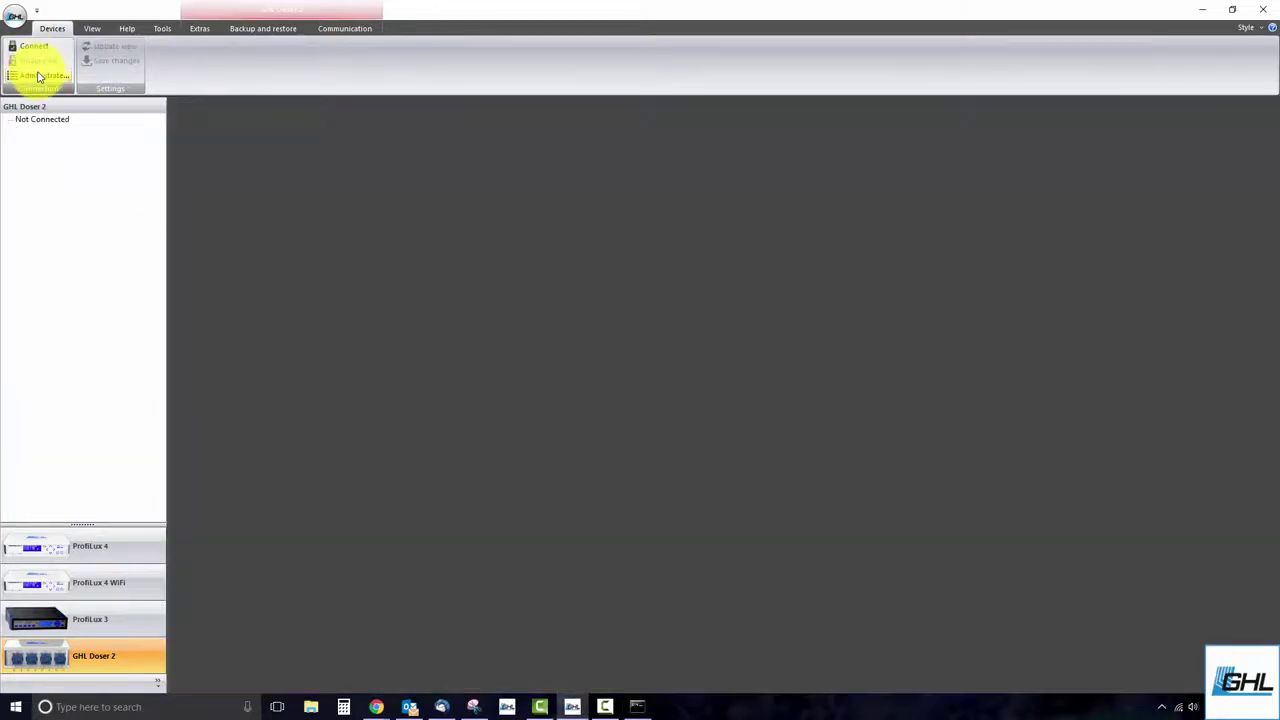
pyautogui.click(39, 76)
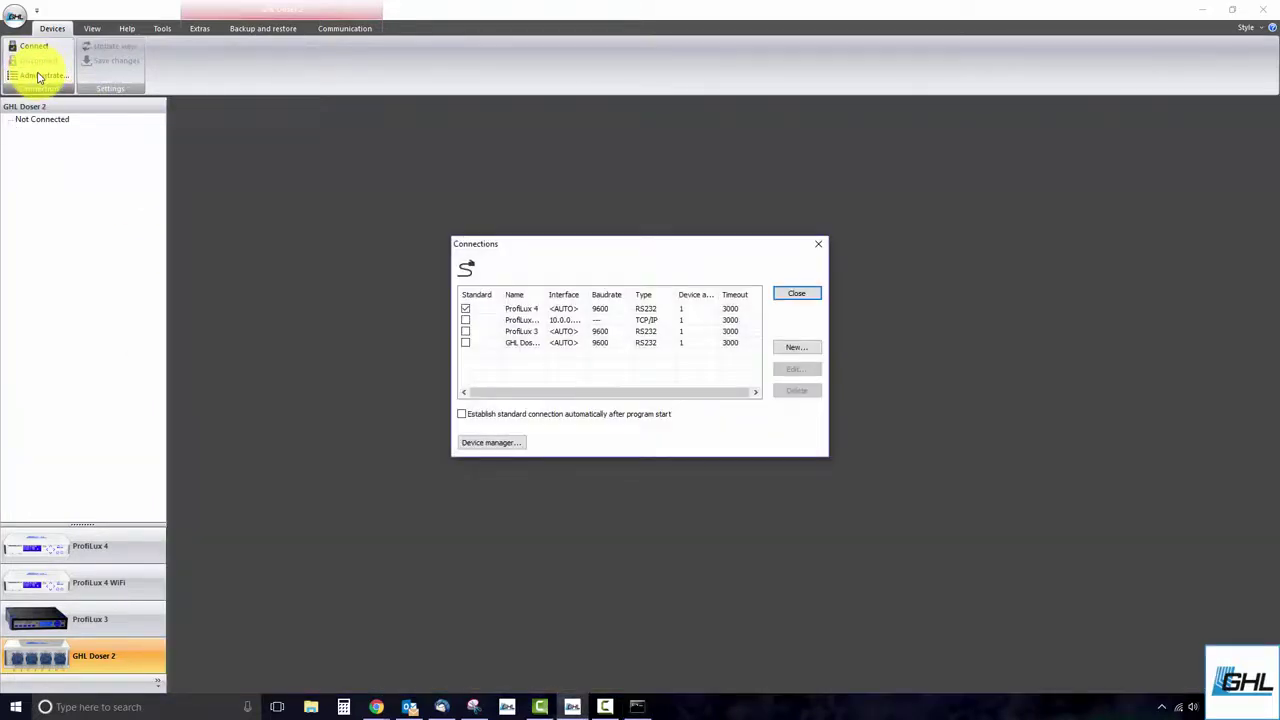
# - Create and save a Network (TCP/IP) connection 'GHL Doser 2 WIFI' for GHL Doser 2 at host 10.0.0.150
pyautogui.click(798, 348)
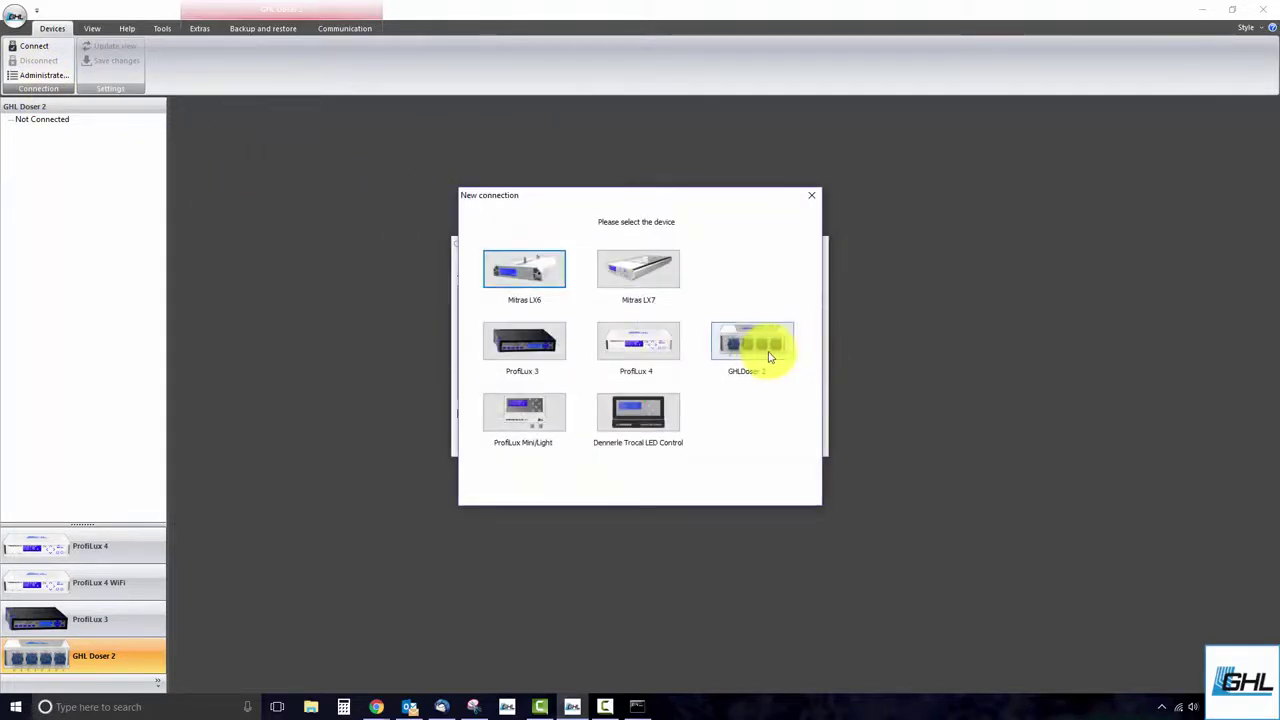
pyautogui.click(757, 350)
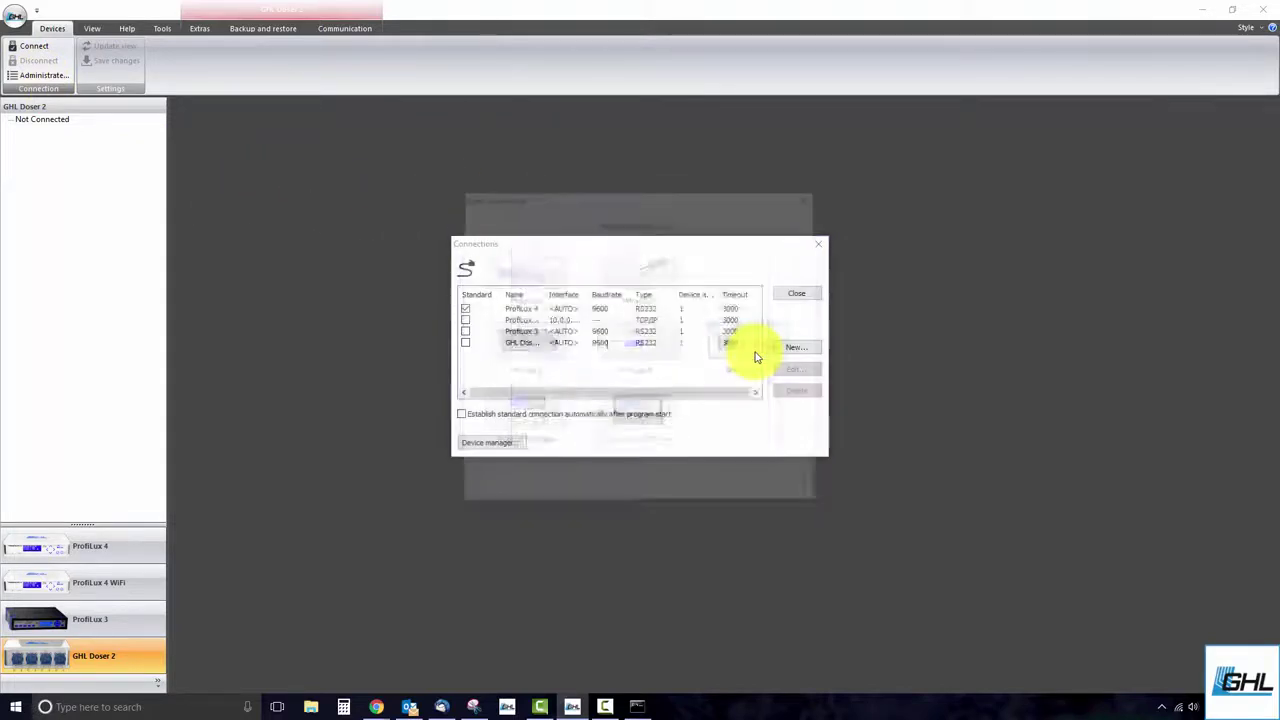
pyautogui.moveTo(700, 277); pyautogui.dragTo(650, 283)
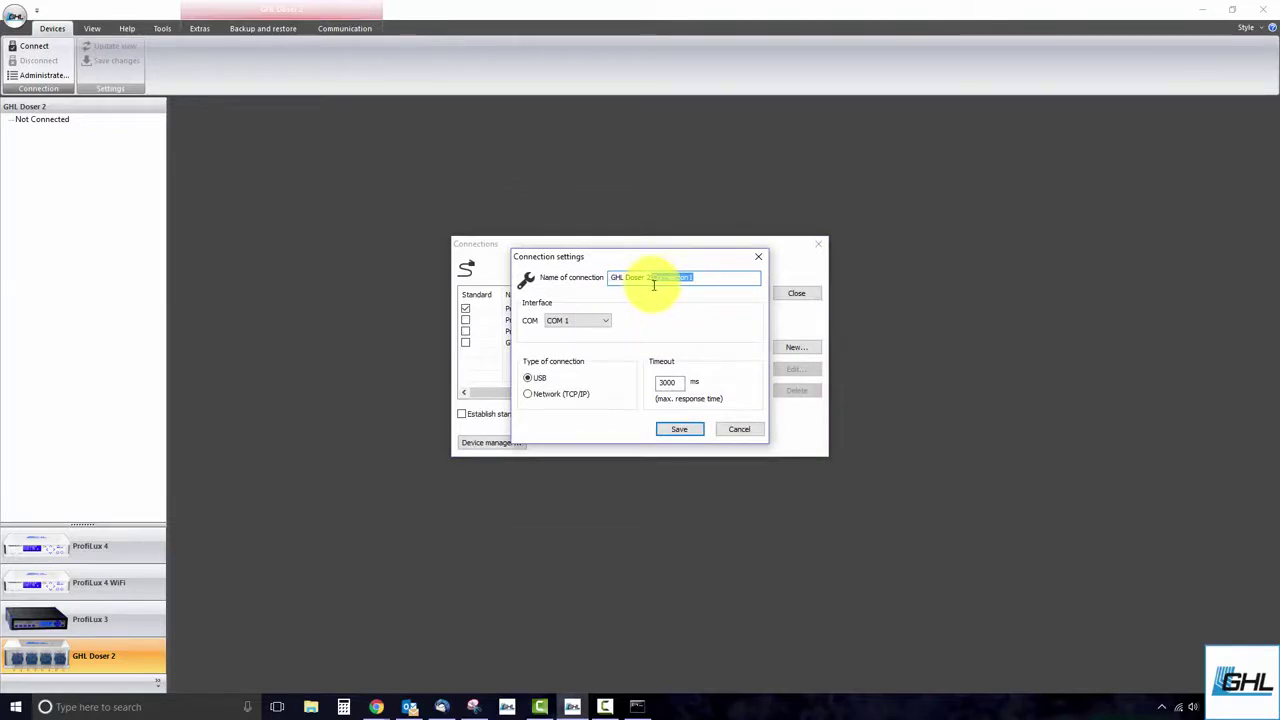
pyautogui.write('WIIF')
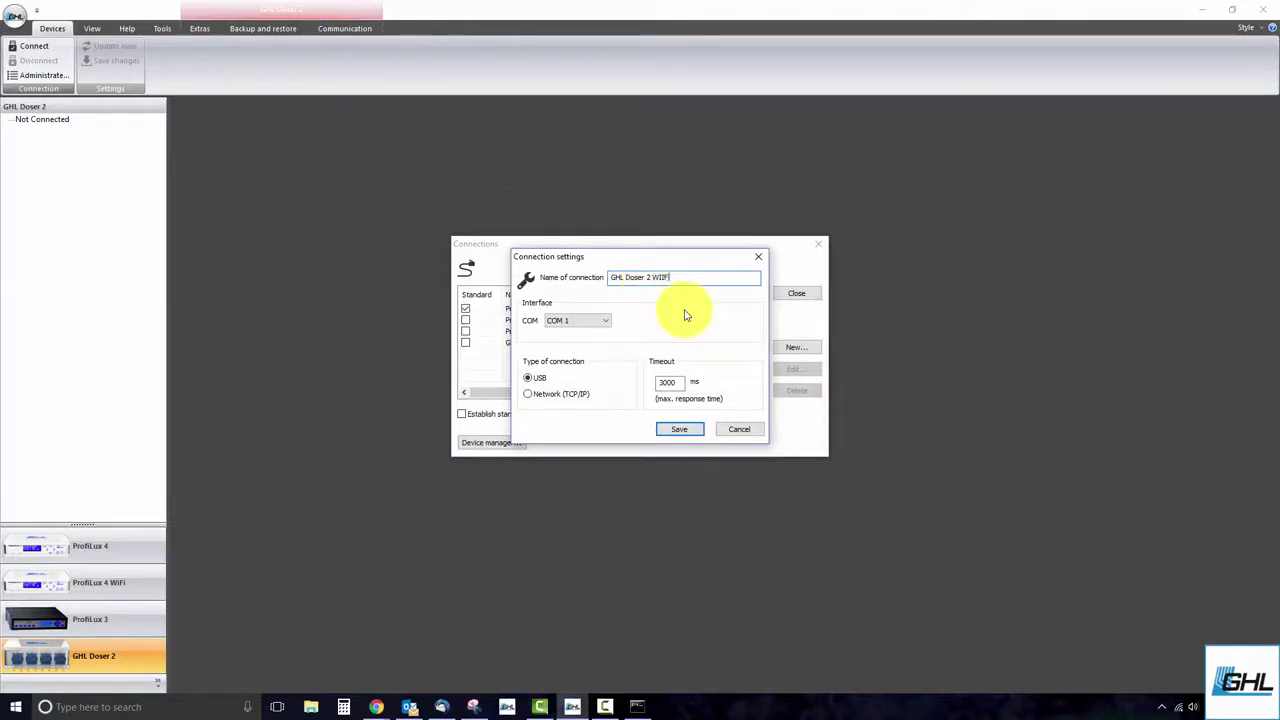
pyautogui.press('BackSpace')
pyautogui.press('BackSpace')
pyautogui.write('FI')
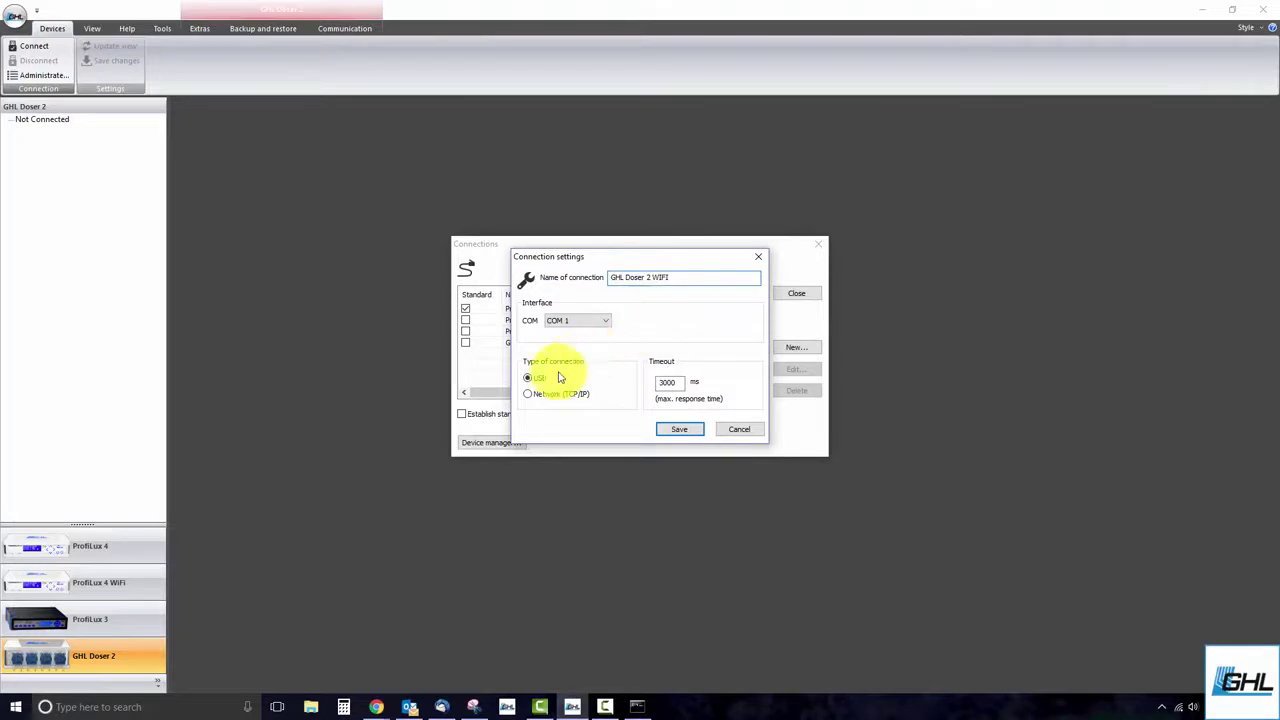
pyautogui.click(529, 395)
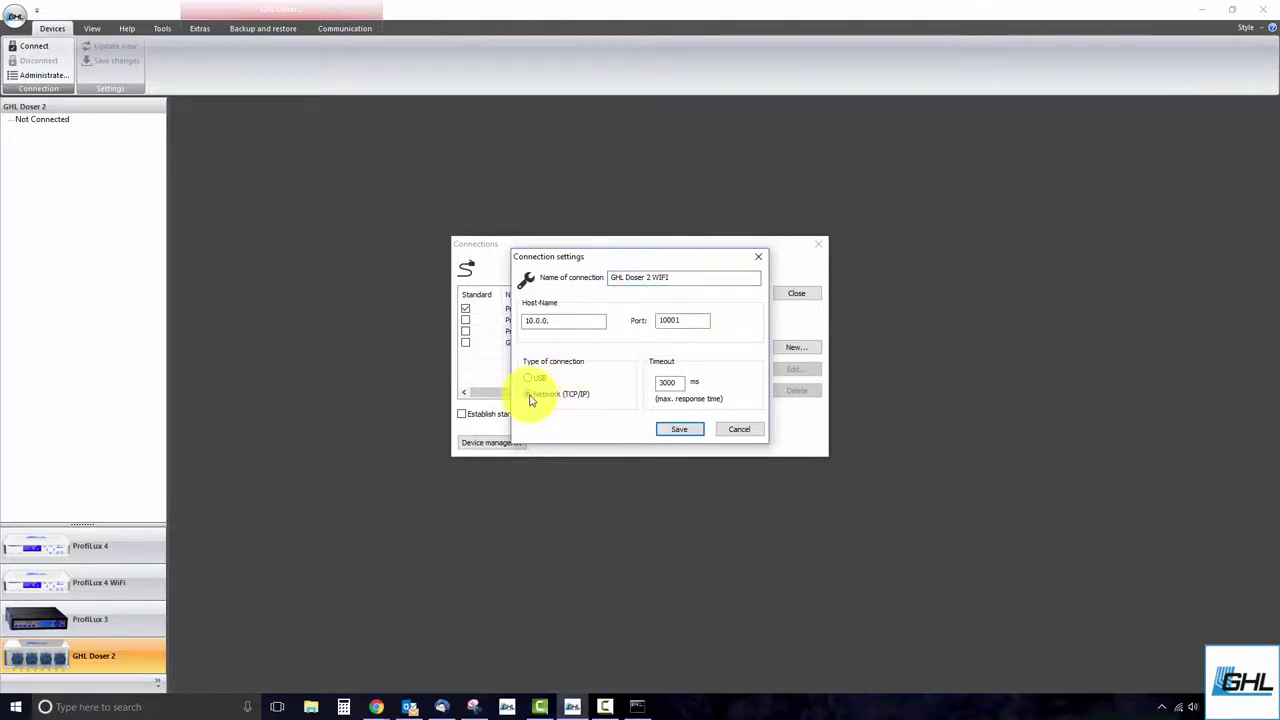
pyautogui.click(585, 317)
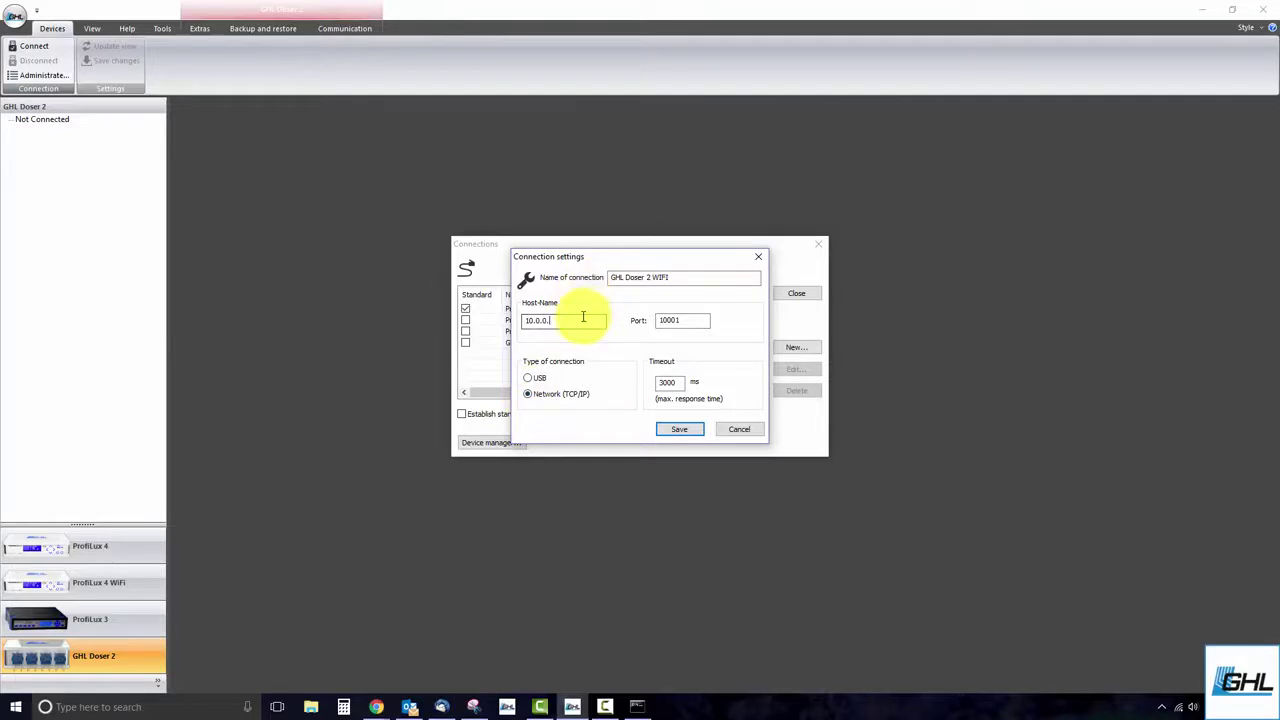
pyautogui.write('150')
pyautogui.click(672, 429)
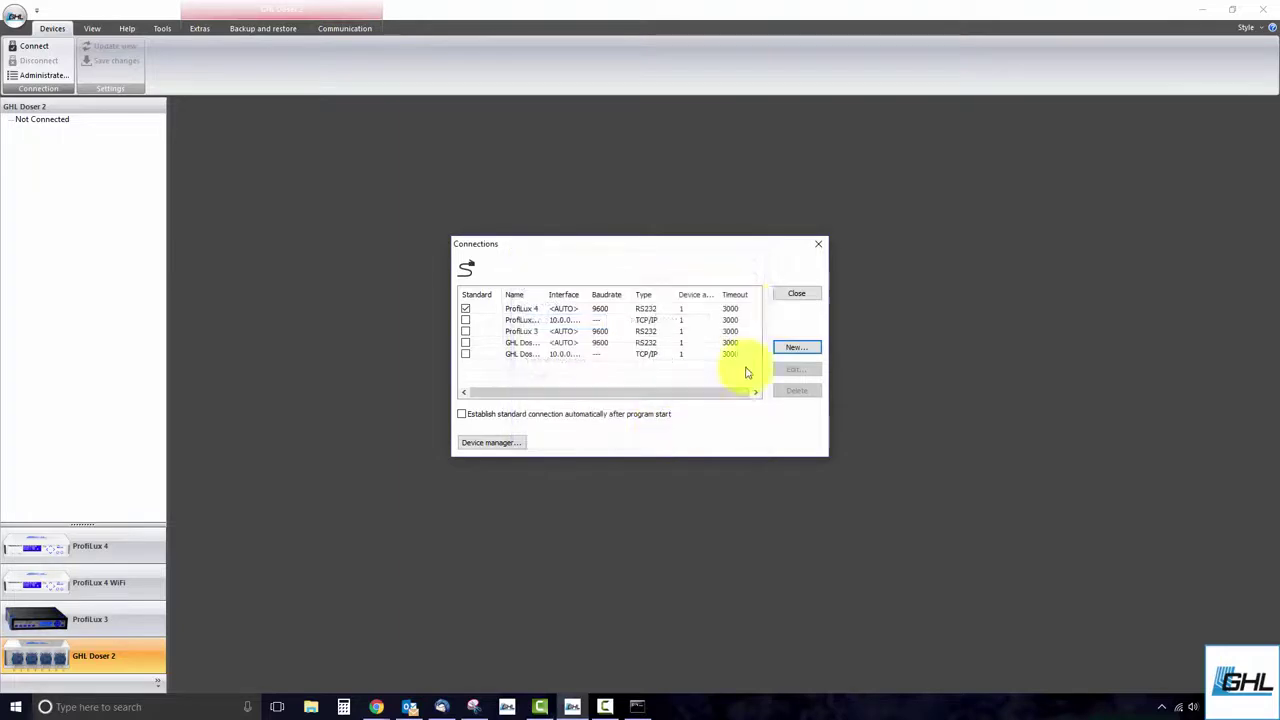
# - Close the Connections dialog and connect to the Doser through the GHL Doser 2 WIFI entry
pyautogui.click(795, 295)
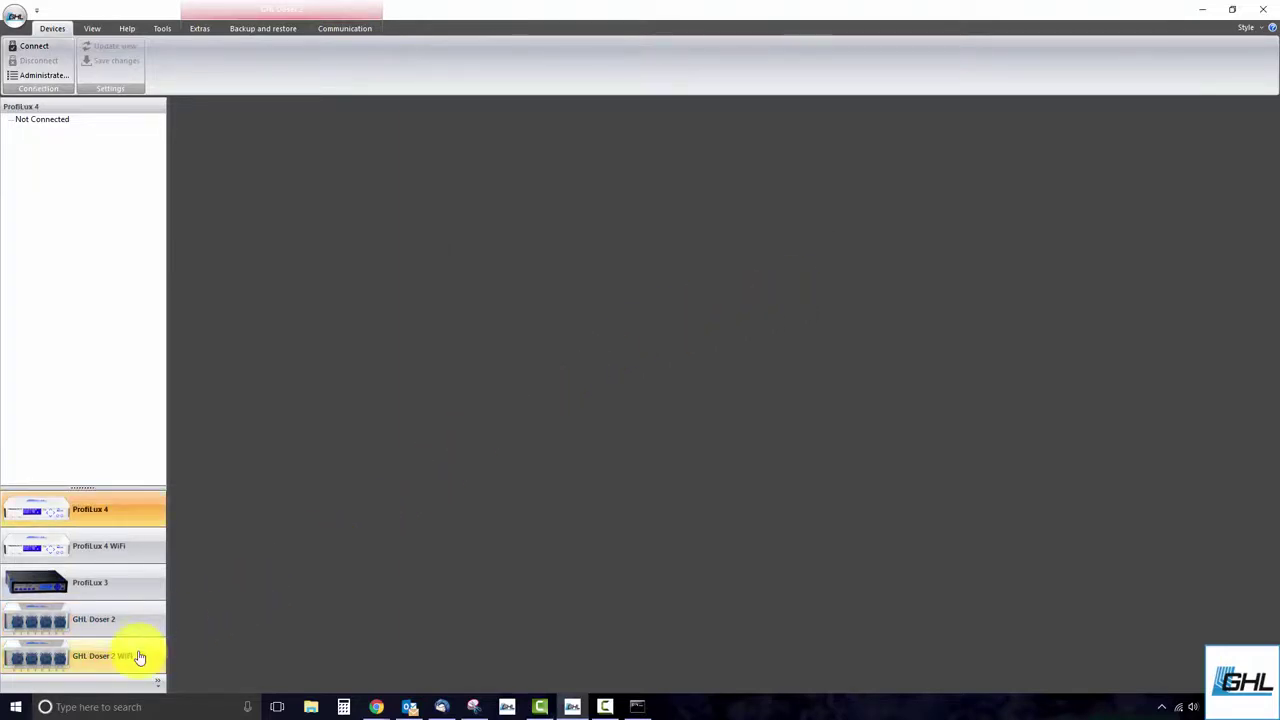
pyautogui.click(137, 654)
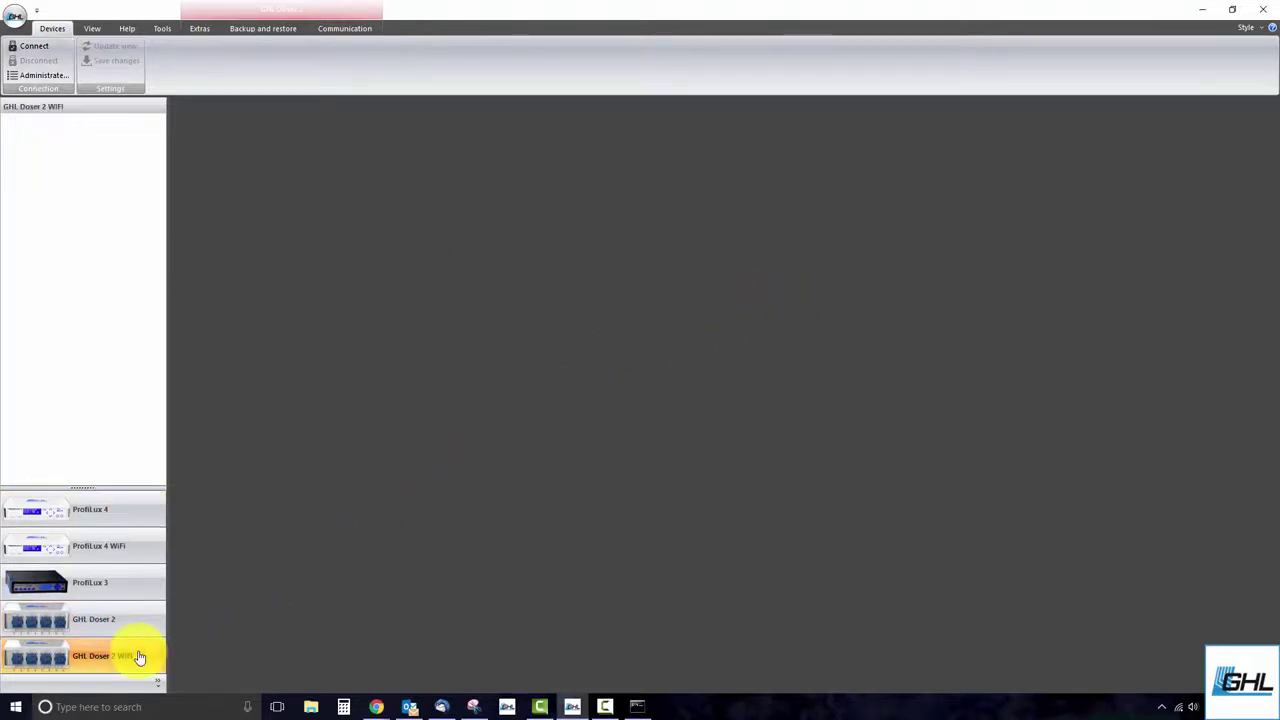
pyautogui.click(31, 48)
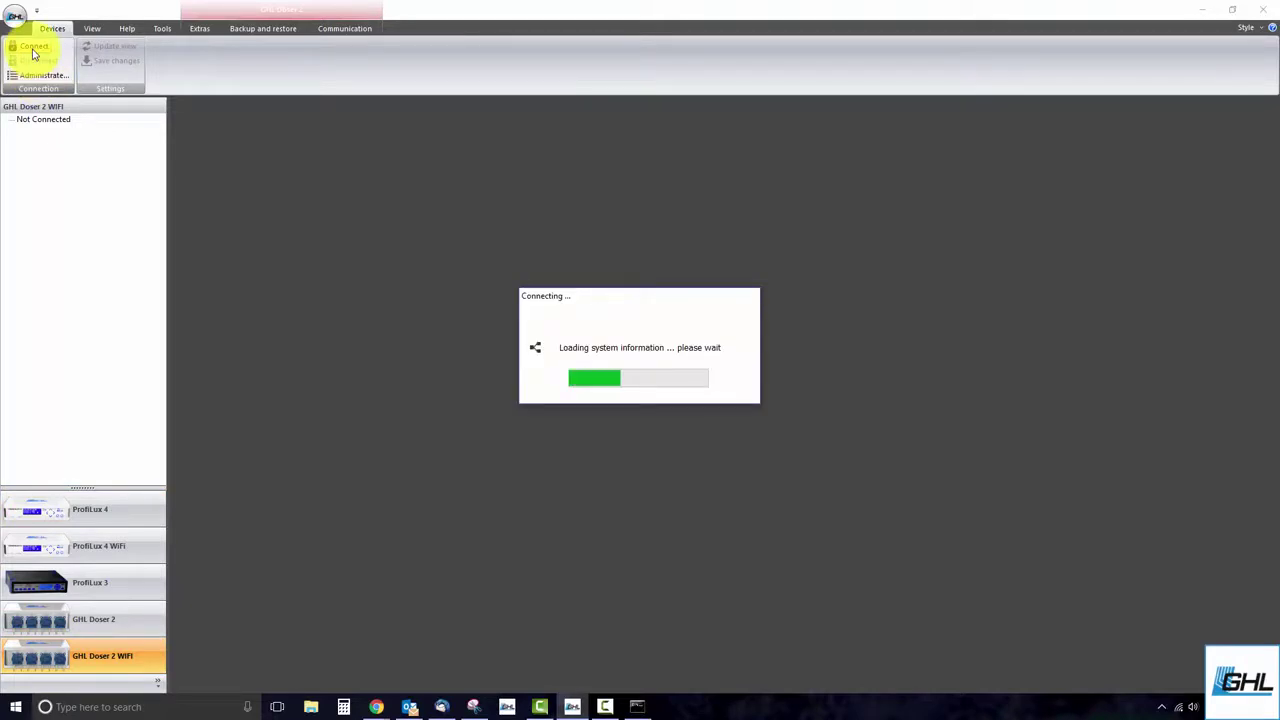